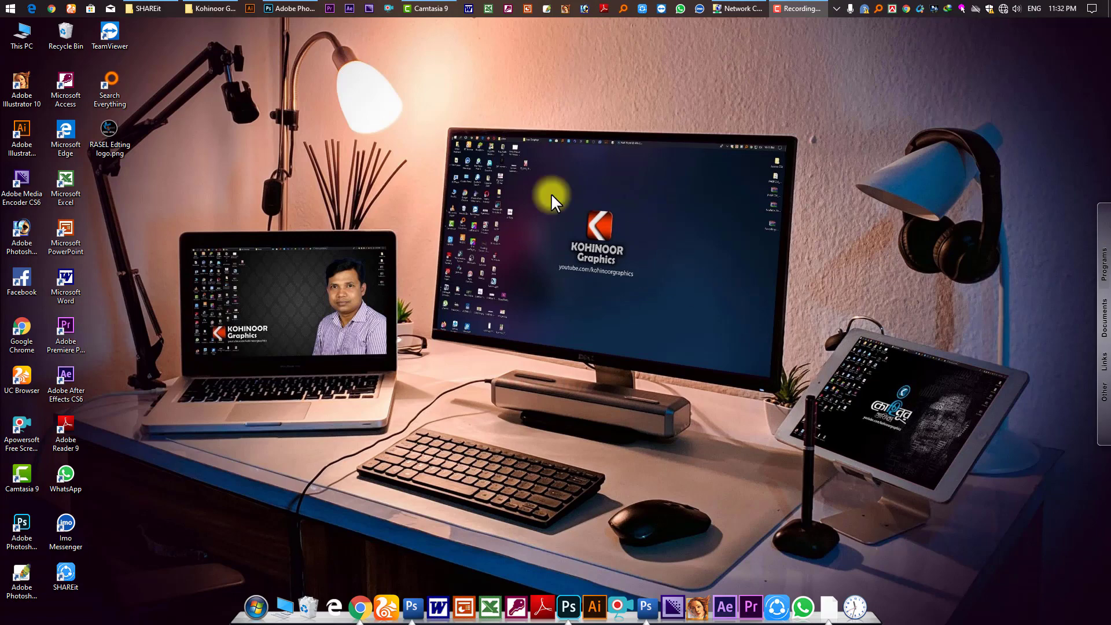
# Open the sunset photo IMG20200314061434.jpg and the portrait PSD from the SHAREit folder in Photoshop
pyautogui.click(291, 9)
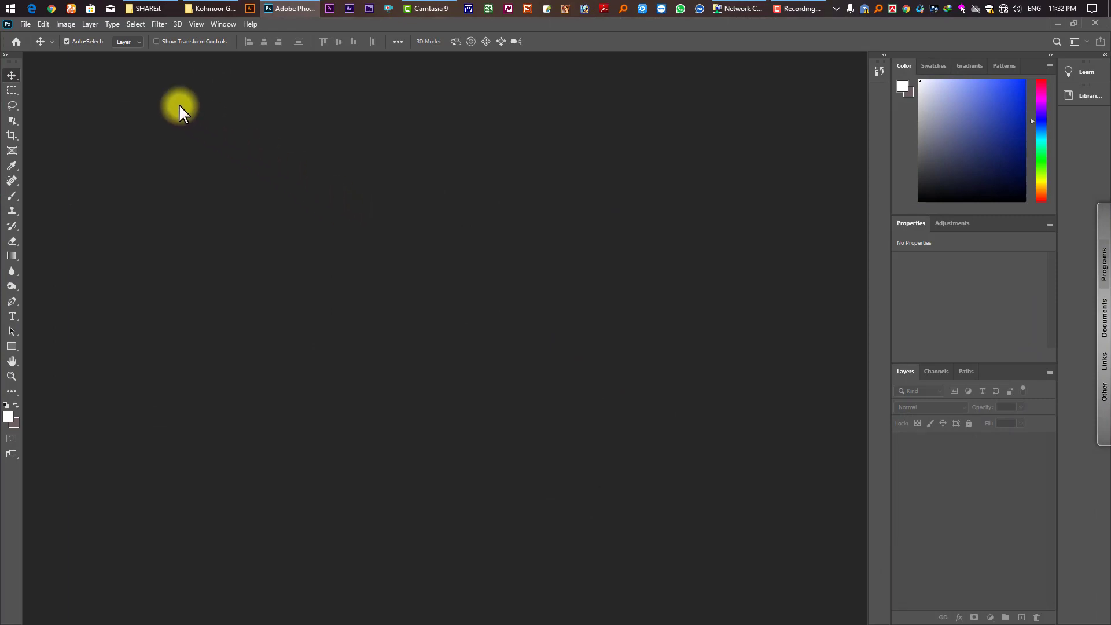
pyautogui.click(147, 9)
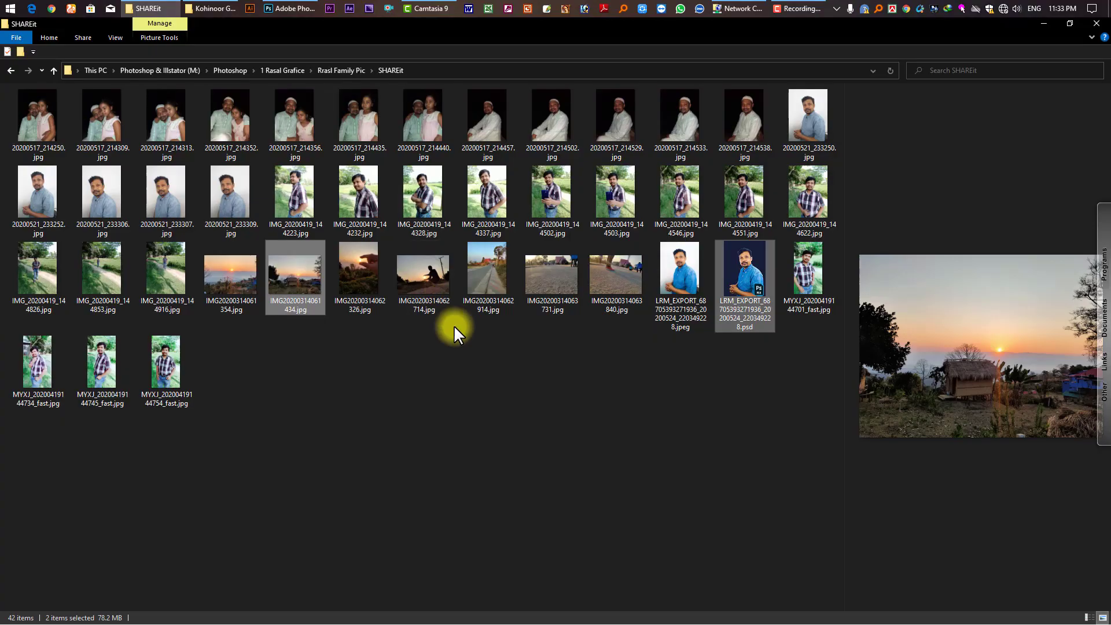
pyautogui.moveTo(728, 318); pyautogui.dragTo(475, 224)
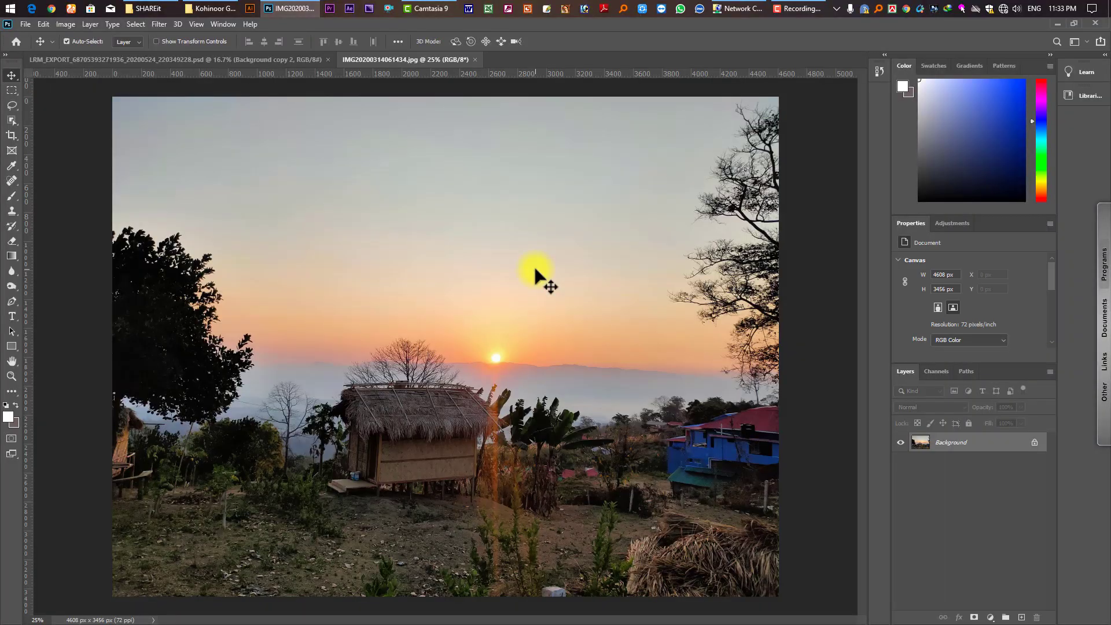
# Create Untitled-1, a blank 16 × 10 inch document at 300 ppi (4800 × 3000 px)
pyautogui.hotkey('ctrl', 'n')
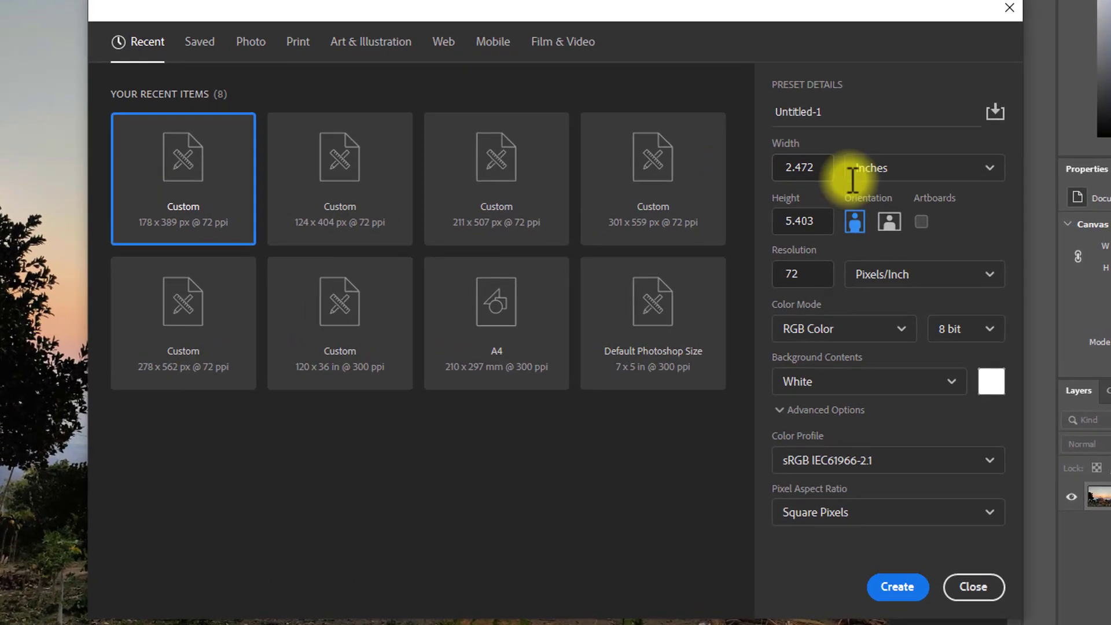
pyautogui.doubleClick(819, 168)
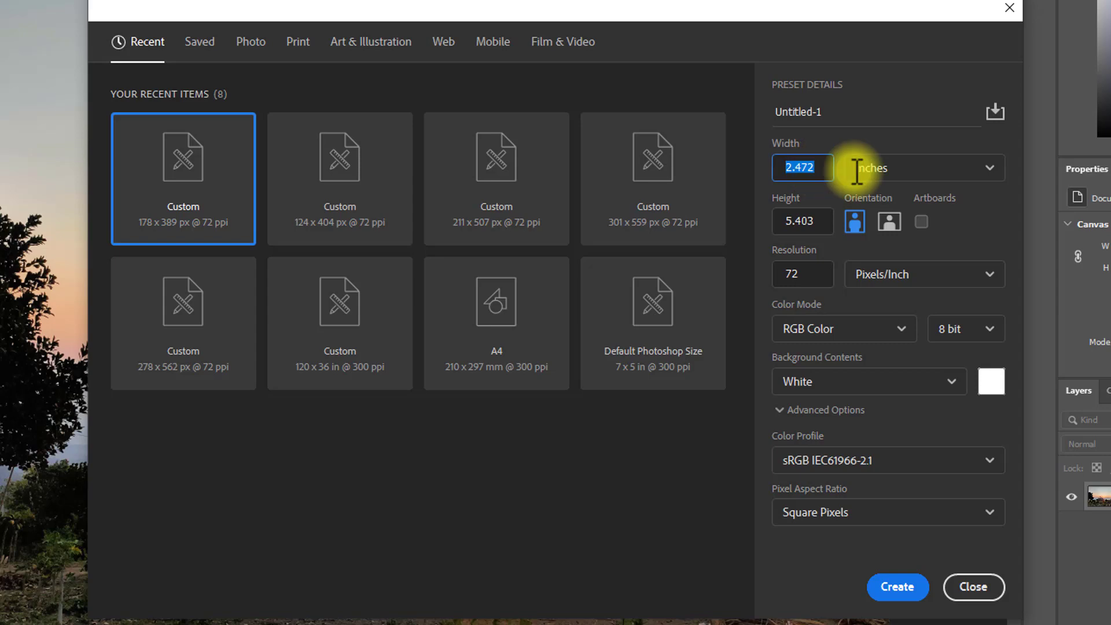
pyautogui.write('16')
pyautogui.press('Tab')
pyautogui.write('10')
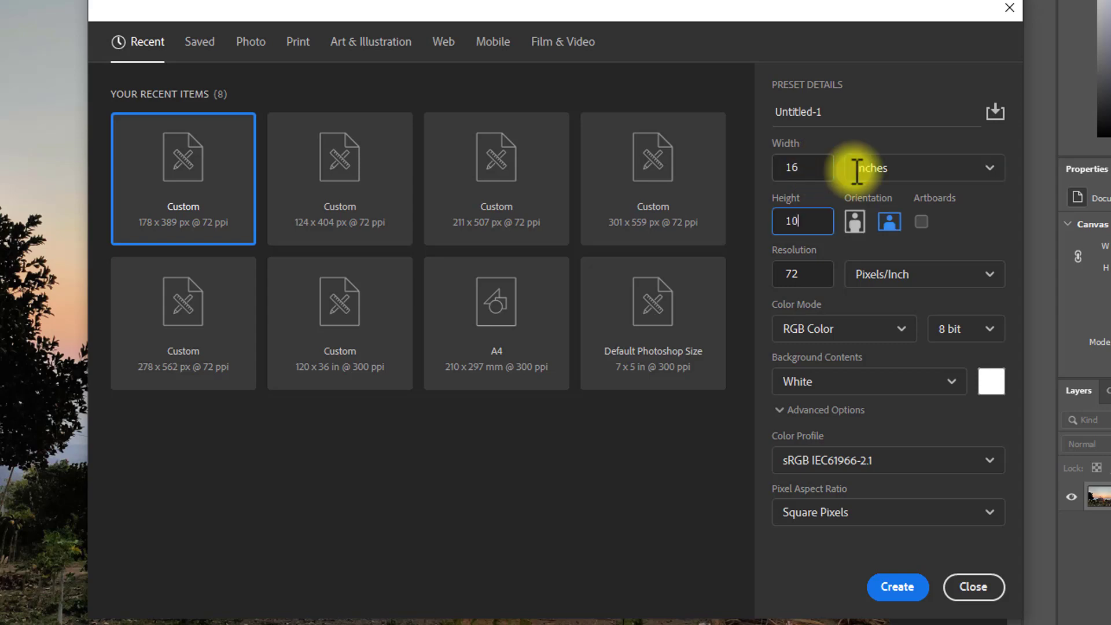
pyautogui.press('Tab')
pyautogui.press('Tab')
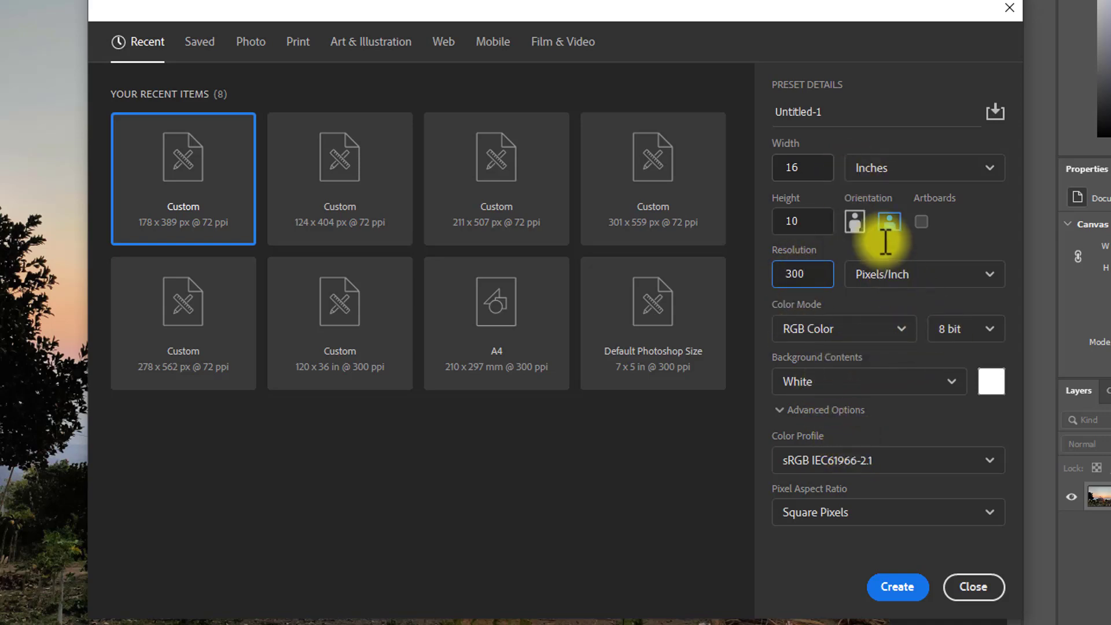
pyautogui.click(897, 588)
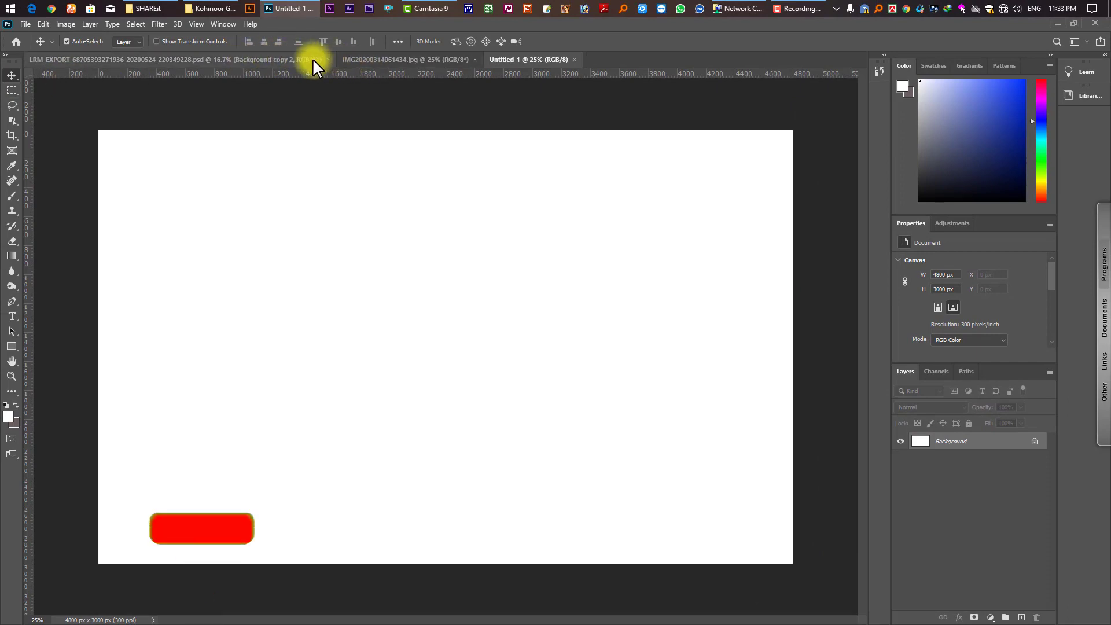
# Copy the sunset photo into Untitled-1 as Layer 1 and shift it right
pyautogui.click(302, 59)
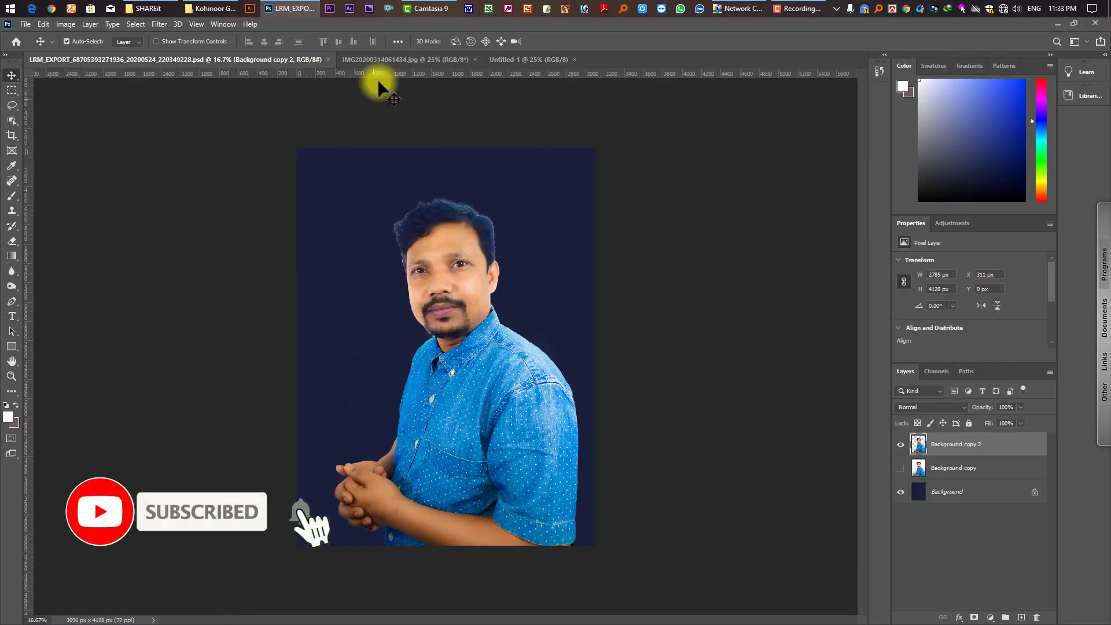
pyautogui.click(405, 59)
pyautogui.moveTo(397, 248); pyautogui.dragTo(426, 318)
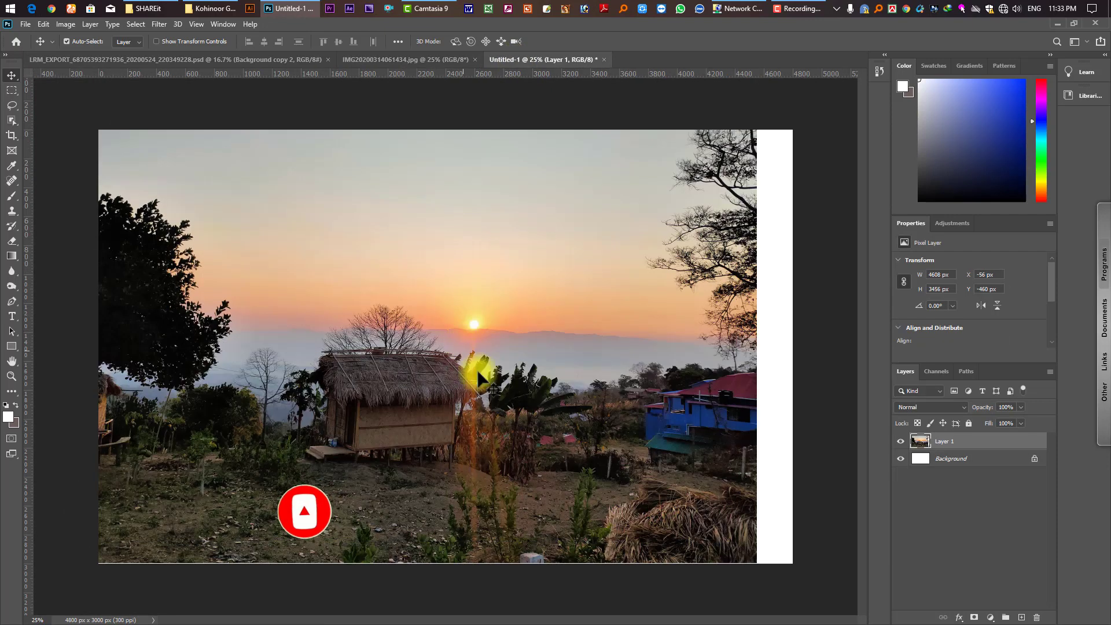
pyautogui.moveTo(480, 379); pyautogui.dragTo(545, 388)
pyautogui.hotkey('ctrl', '-')
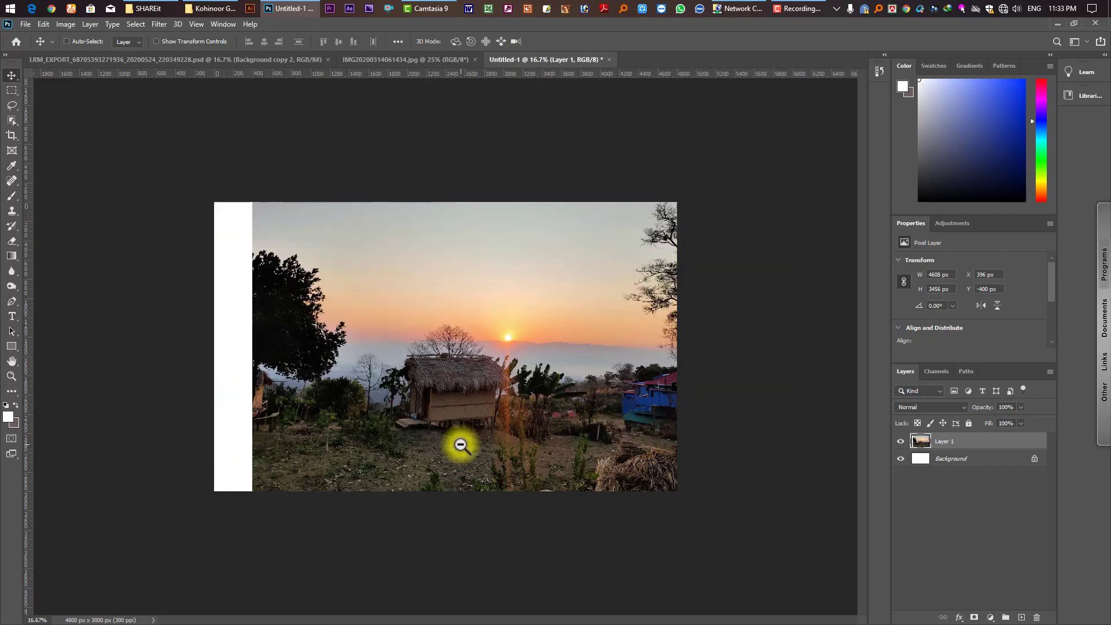
# Scale the sunset layer to about 108.59% so it covers the whole canvas
pyautogui.hotkey('ctrl', 't')
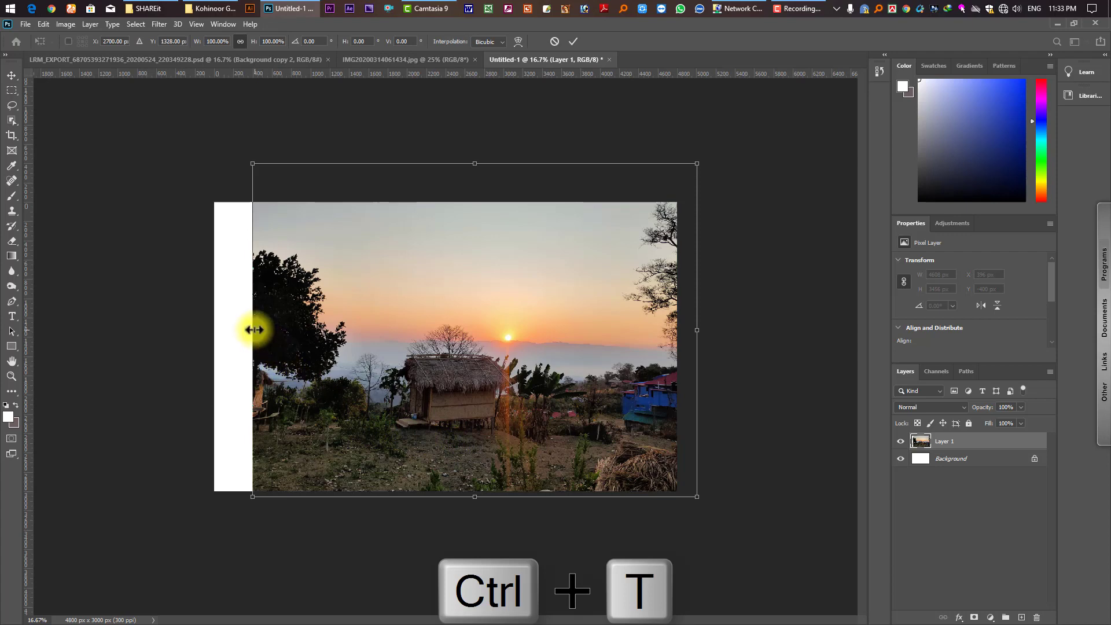
pyautogui.moveTo(252, 329); pyautogui.dragTo(218, 317)
pyautogui.moveTo(496, 422); pyautogui.dragTo(493, 405)
pyautogui.press('Return')
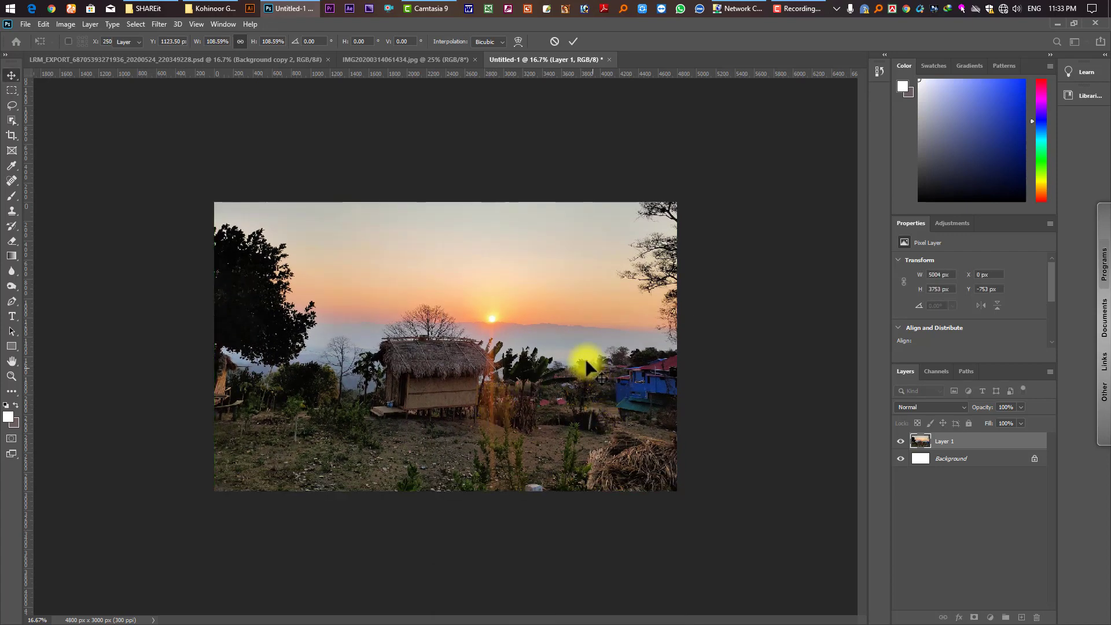
# Place the cut-out portrait over the sunset at about 75% on the right, then show the desktop
pyautogui.click(272, 59)
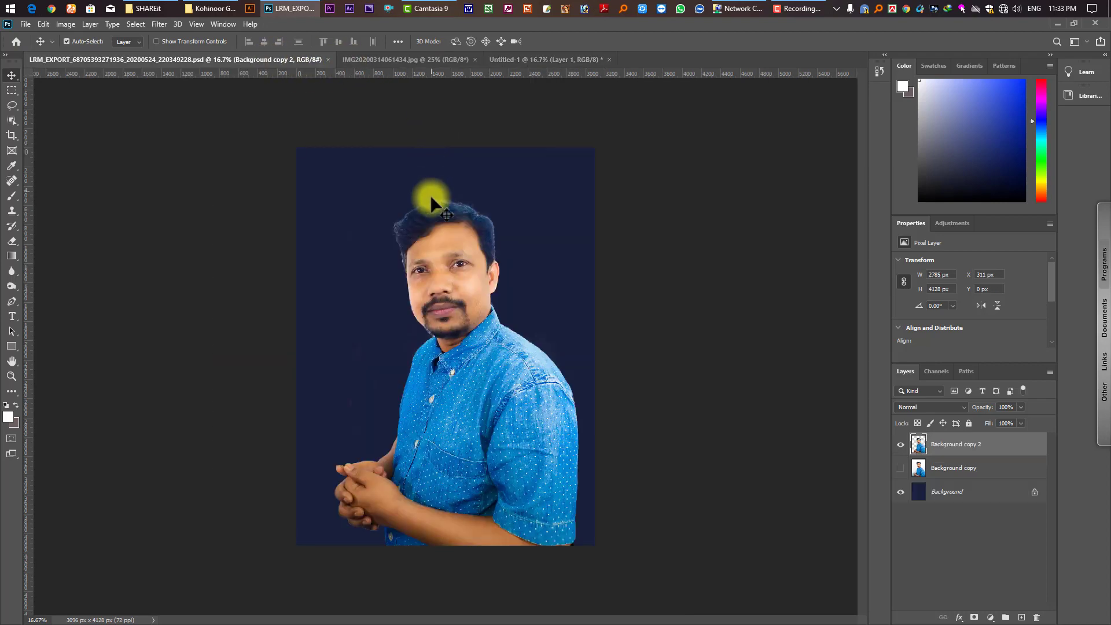
pyautogui.moveTo(478, 255); pyautogui.dragTo(578, 389)
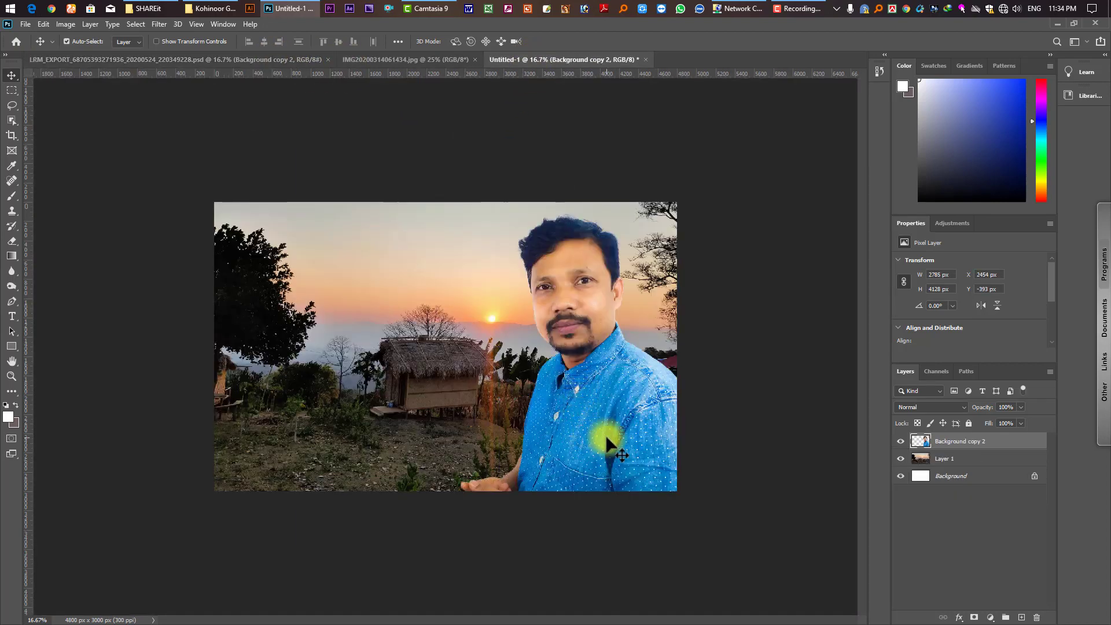
pyautogui.hotkey('ctrl', 't')
pyautogui.moveTo(588, 188)
pyautogui.mouseDown()
pyautogui.moveTo(596, 252)
pyautogui.moveTo(593, 179)
pyautogui.moveTo(588, 196)
pyautogui.mouseUp()
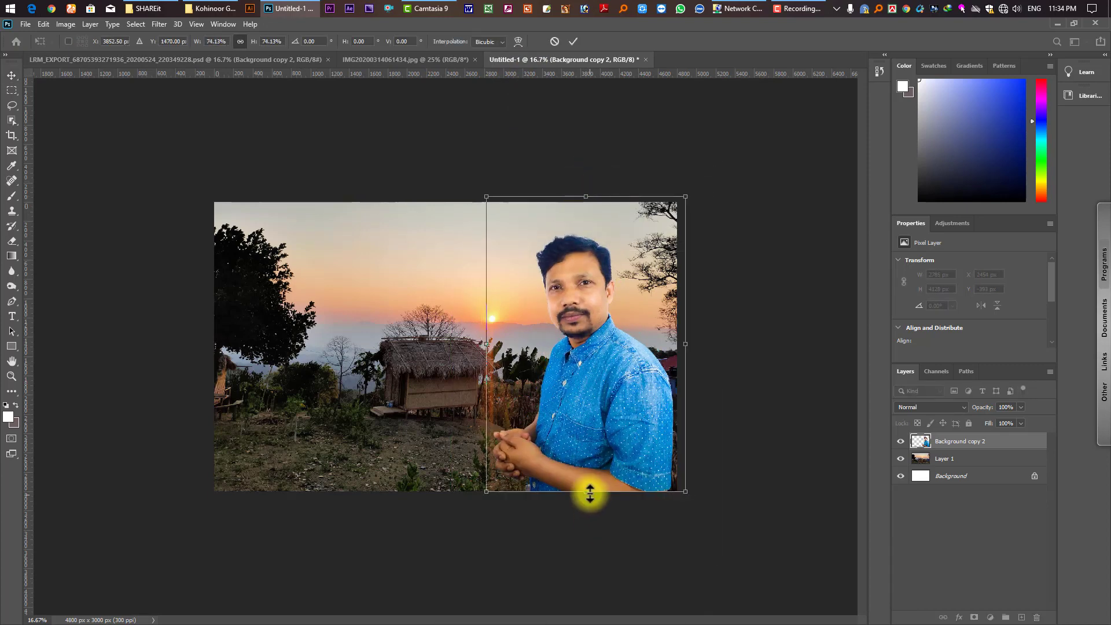
pyautogui.moveTo(590, 494)
pyautogui.mouseDown()
pyautogui.moveTo(588, 511)
pyautogui.moveTo(590, 497)
pyautogui.mouseUp()
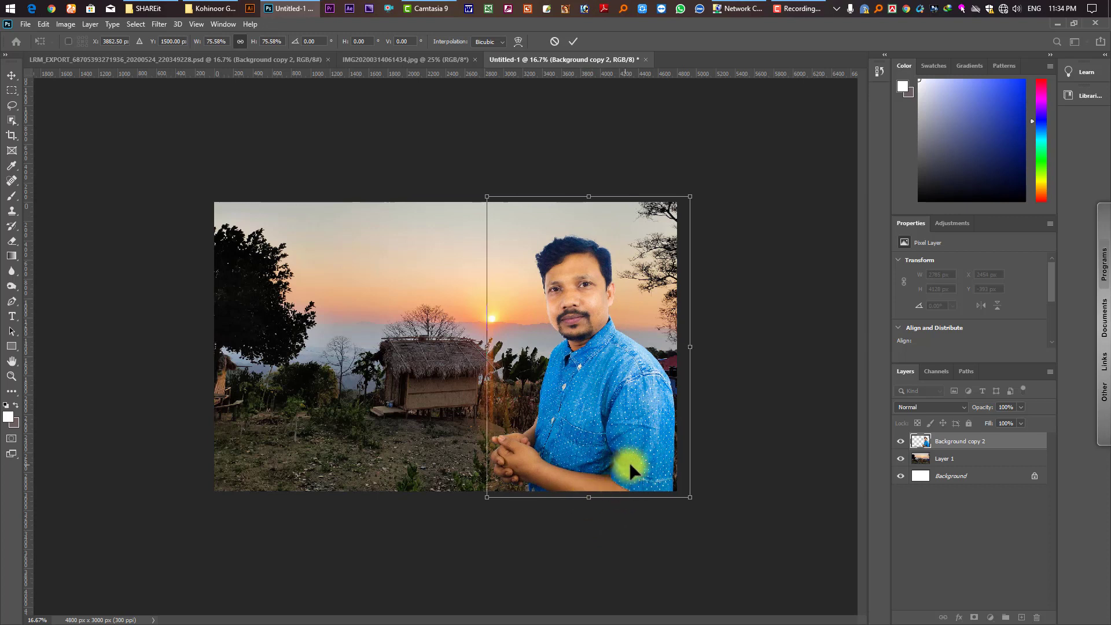
pyautogui.moveTo(630, 462); pyautogui.dragTo(631, 463)
pyautogui.press('Return')
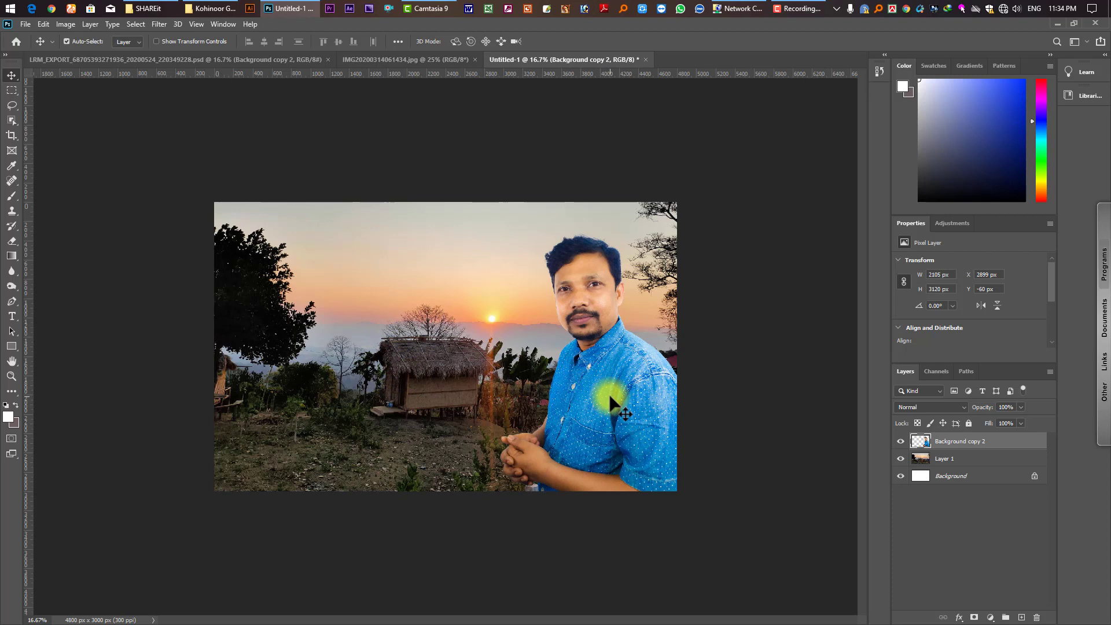
pyautogui.press('super+d')
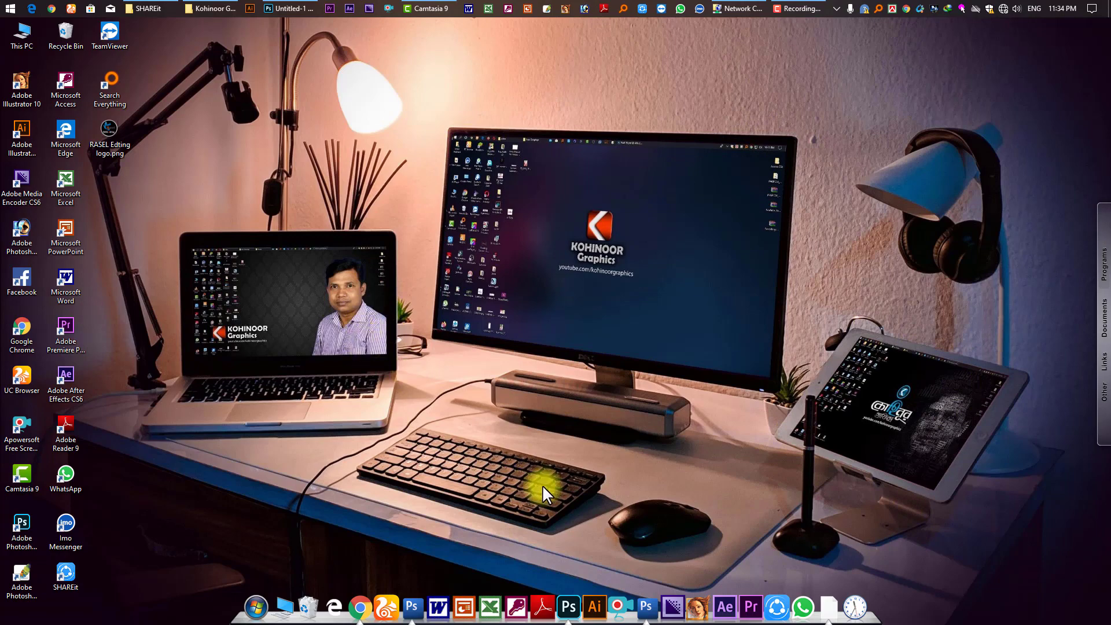
# Open RASEL Editing logo.png from the desktop and place it as Layer 2 at the lower left
pyautogui.click(288, 8)
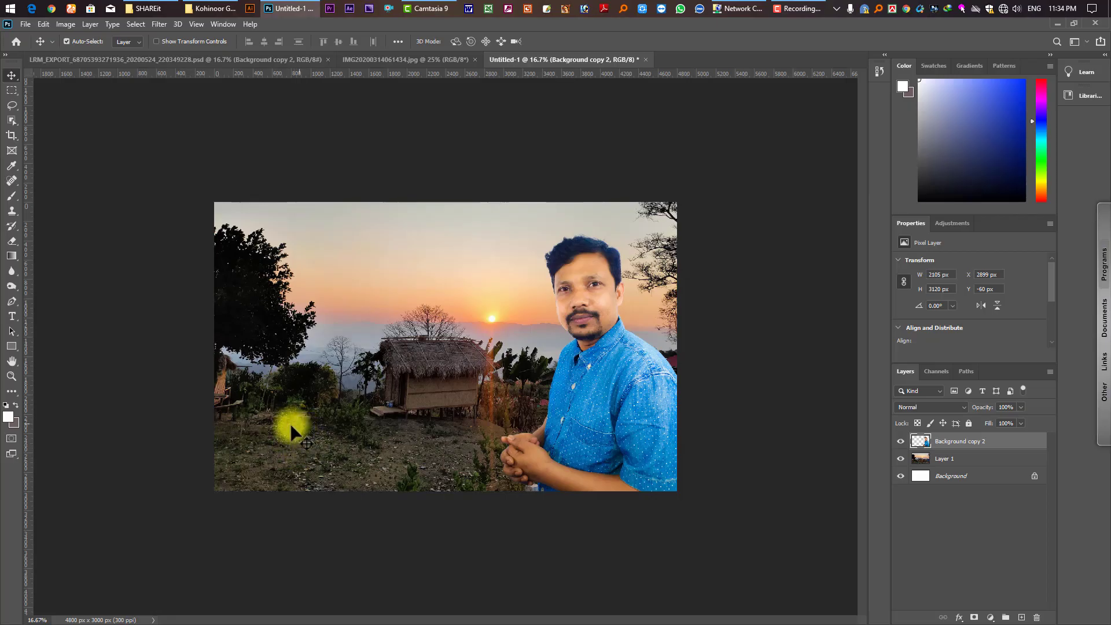
pyautogui.press('super+d')
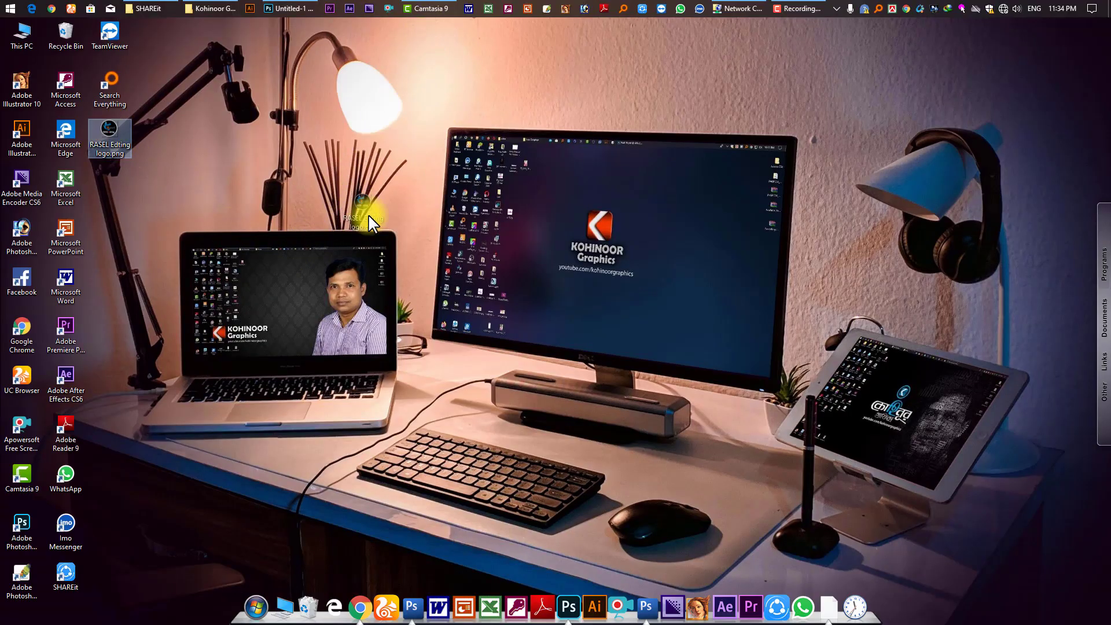
pyautogui.moveTo(448, 133); pyautogui.dragTo(689, 60)
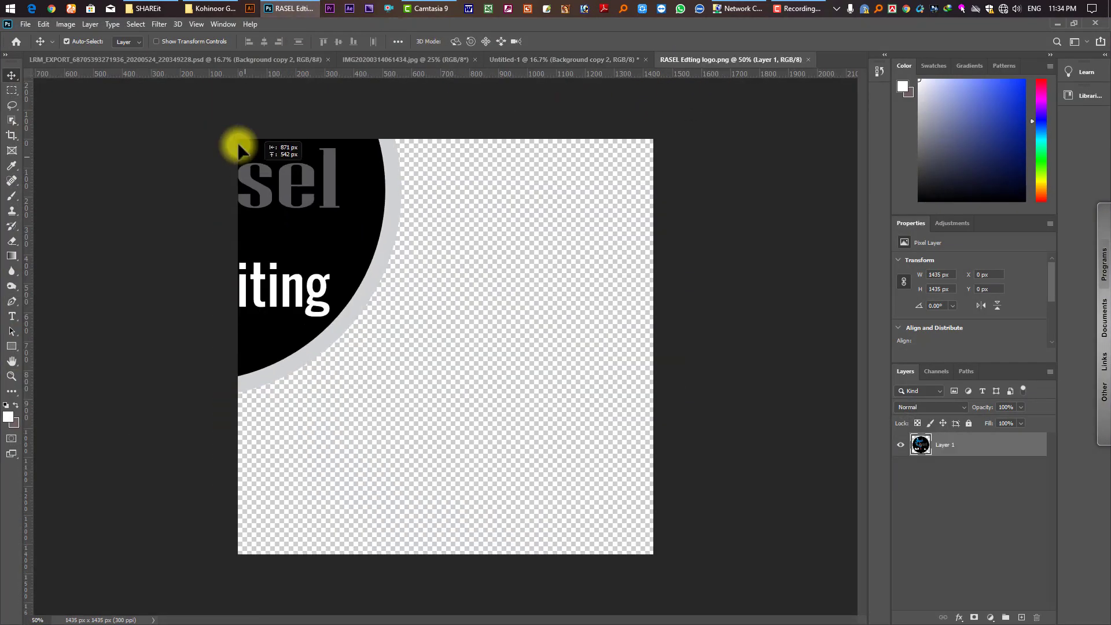
pyautogui.moveTo(482, 86); pyautogui.dragTo(235, 495)
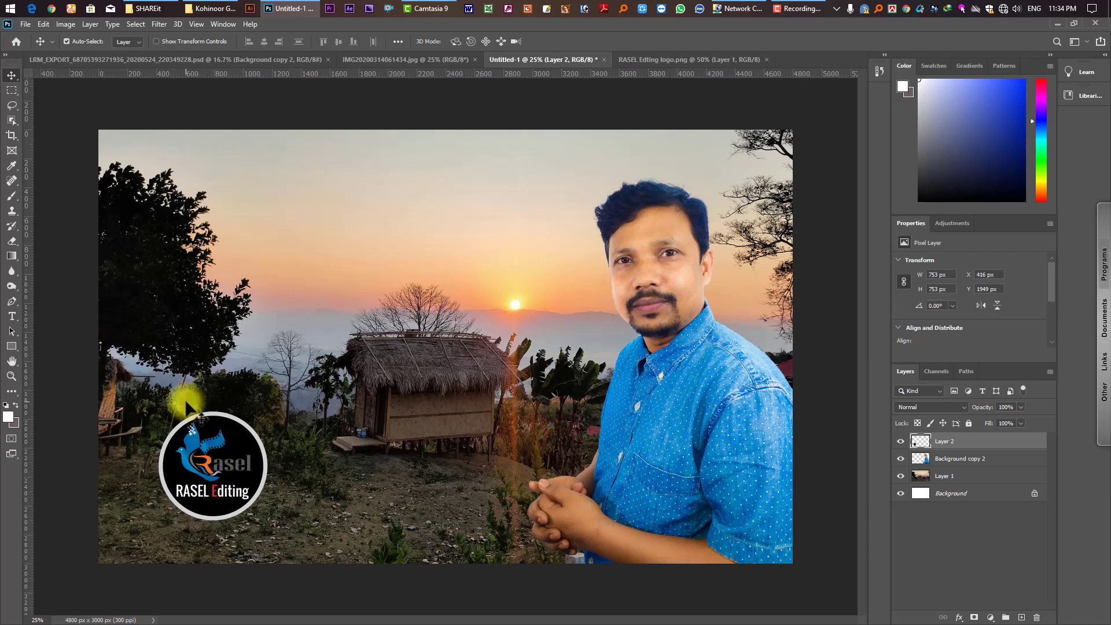
# Save the composite to the computer as a JPEG with default quality, then close all documents unsaved
pyautogui.hotkey('ctrl', 'shift', 's')
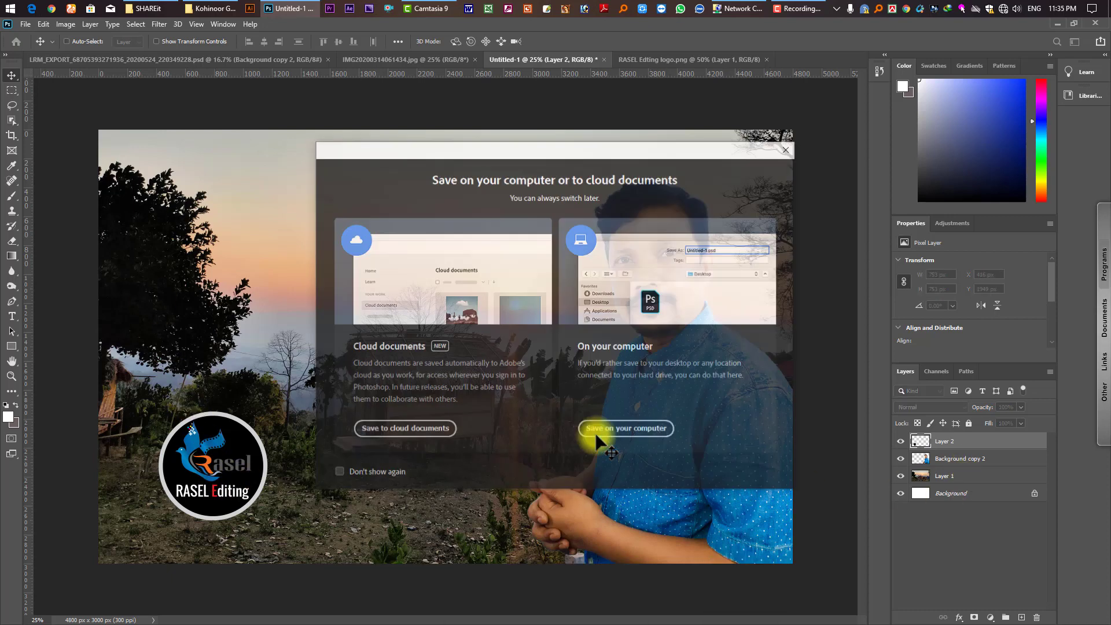
pyautogui.click(601, 433)
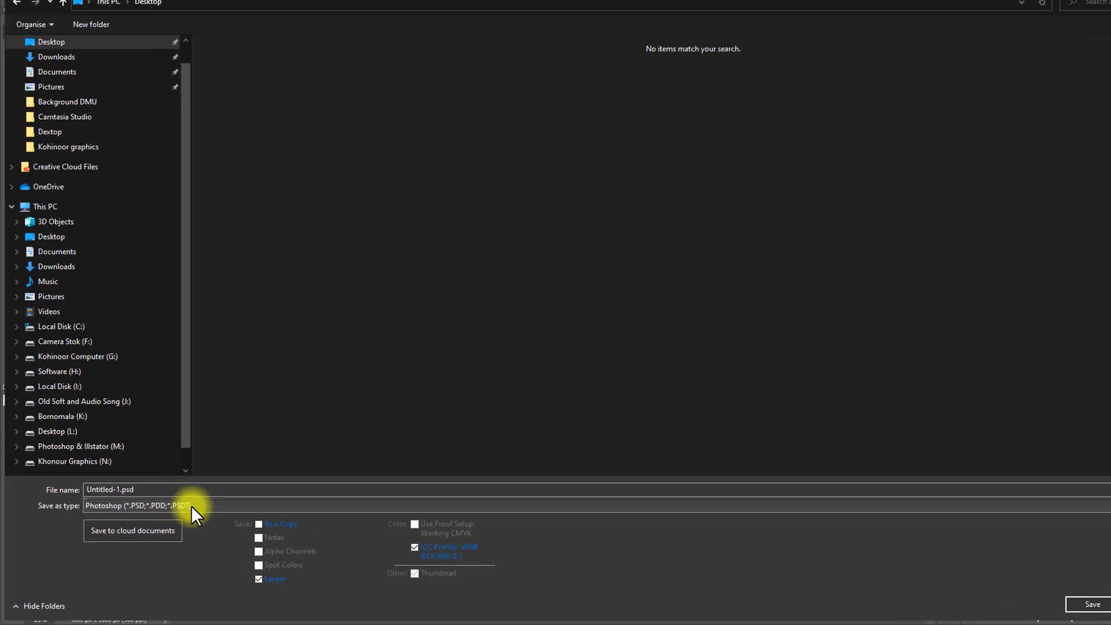
pyautogui.click(178, 514)
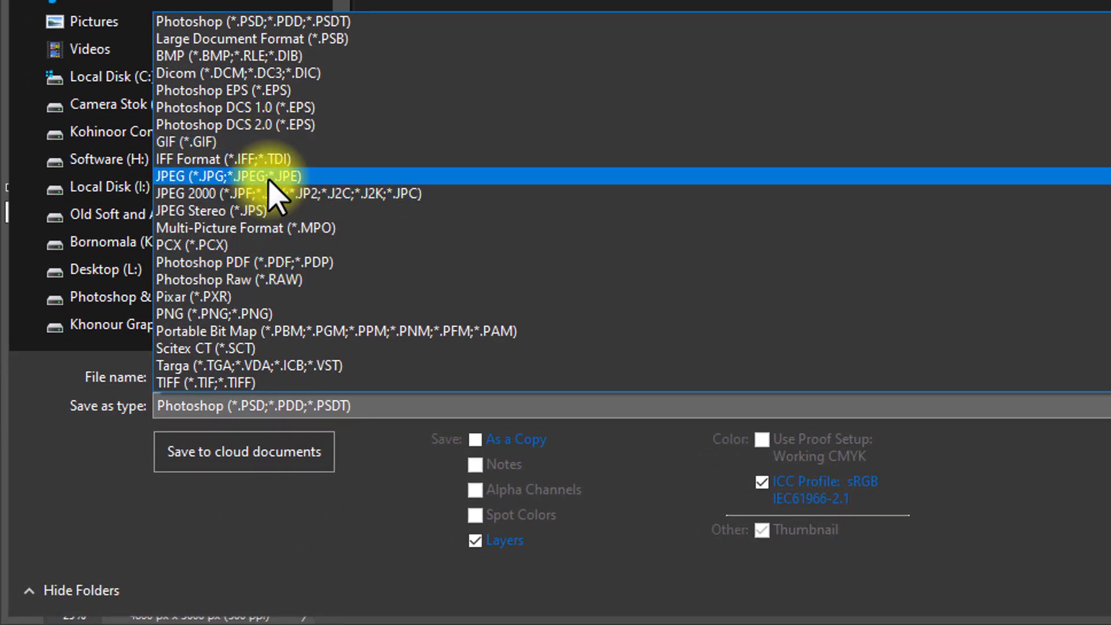
pyautogui.click(268, 180)
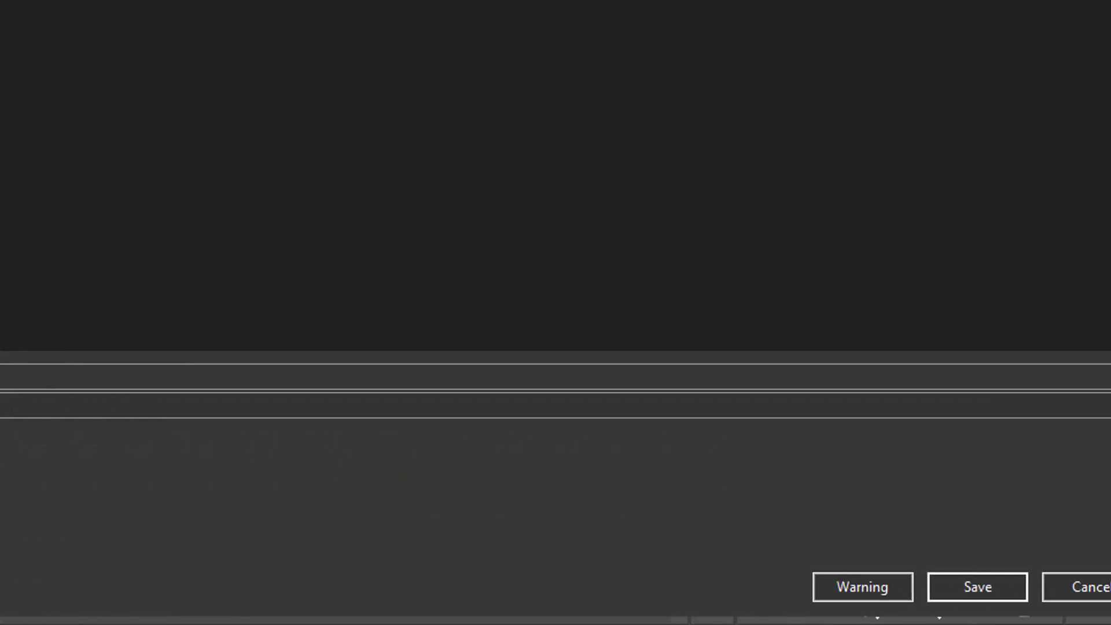
pyautogui.click(978, 587)
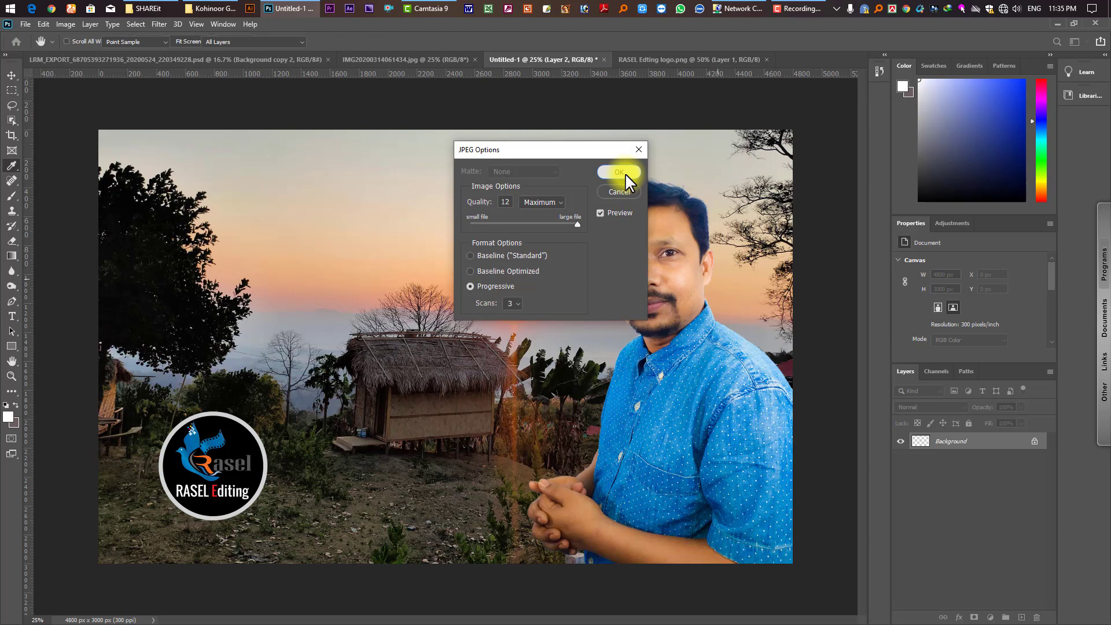
pyautogui.click(625, 173)
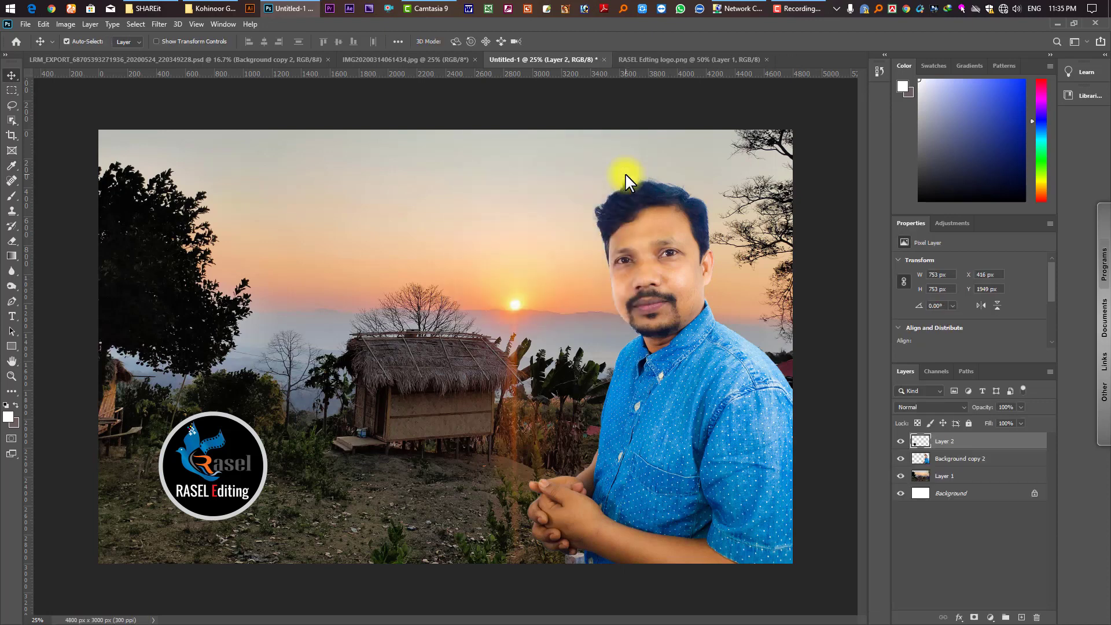
pyautogui.hotkey('ctrl', 'w')
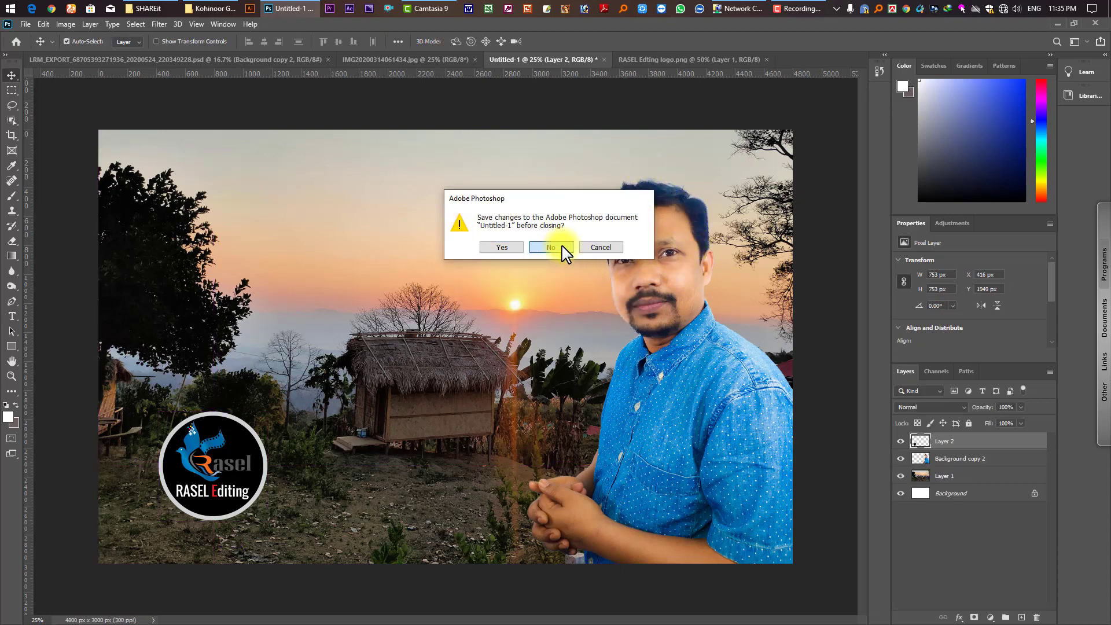
pyautogui.click(561, 247)
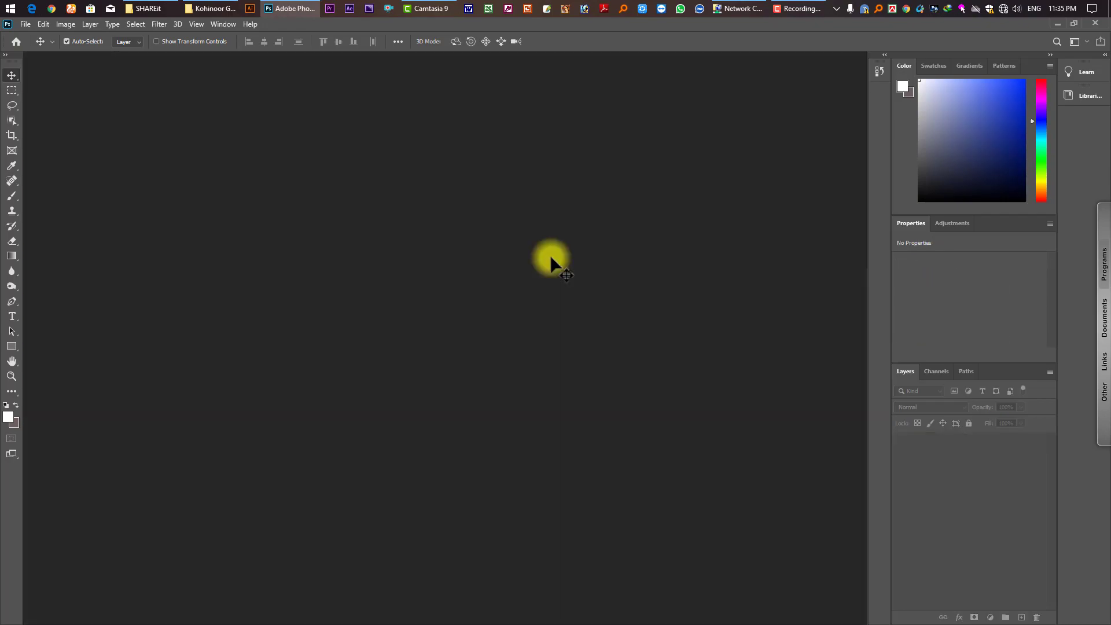
# Preview the saved Untitled-1.jpg in Photos, then close the viewer
pyautogui.press('super+d')
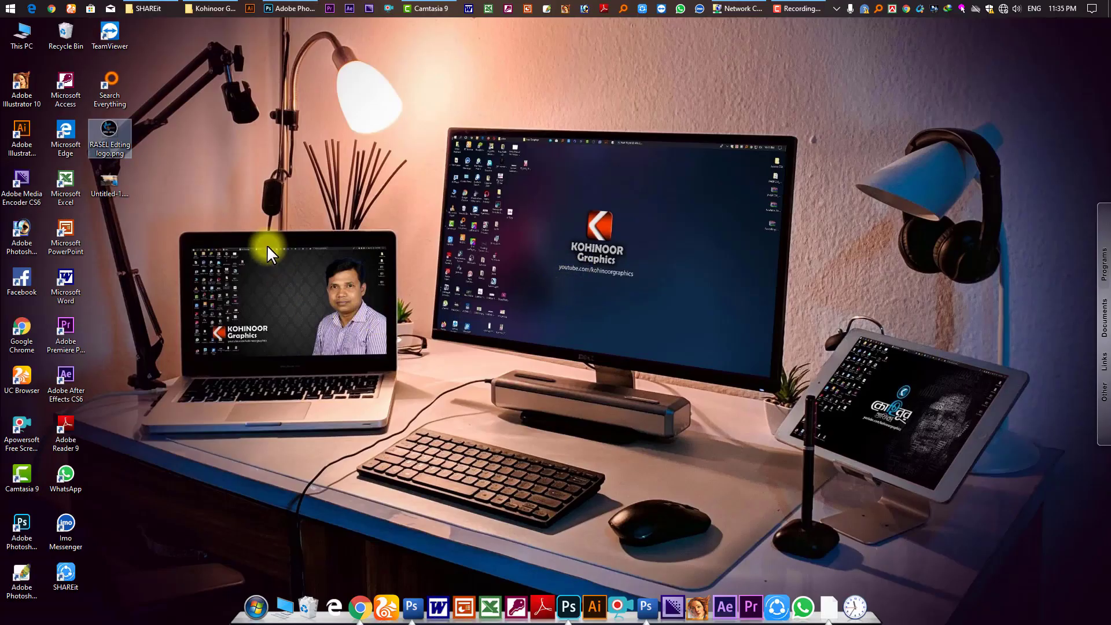
pyautogui.press('Down')
pyautogui.press('Return')
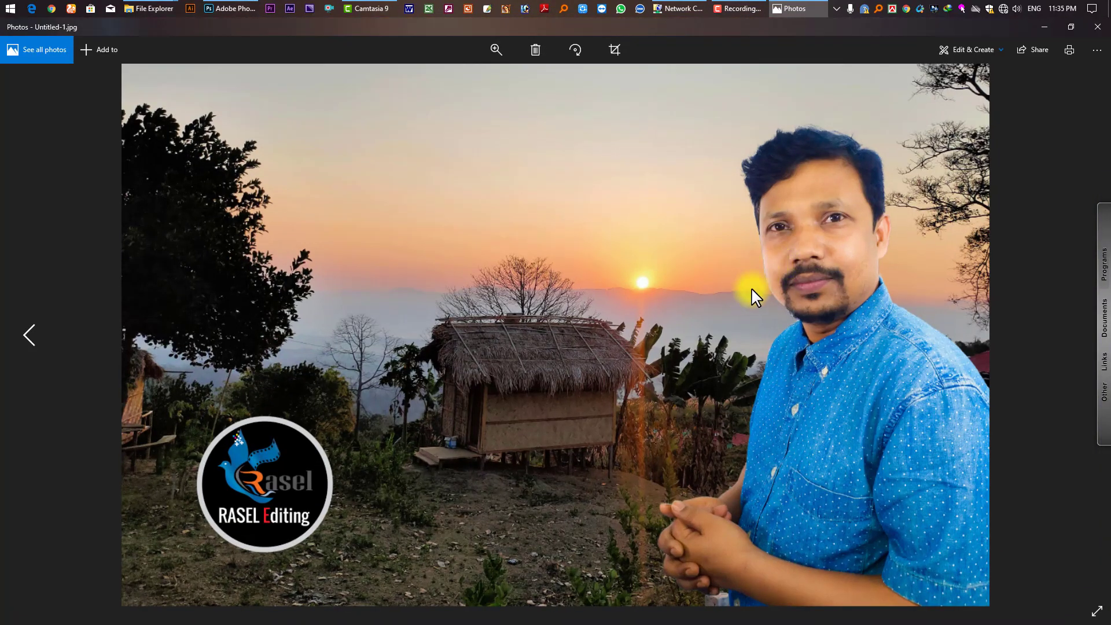
pyautogui.click(1071, 27)
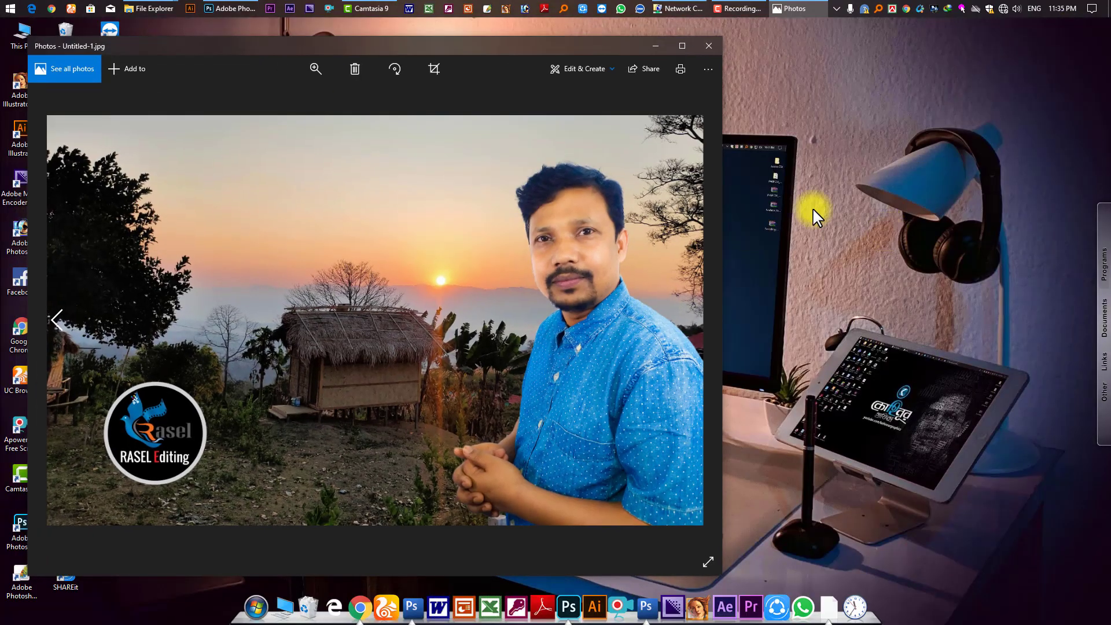
pyautogui.press('super+d')
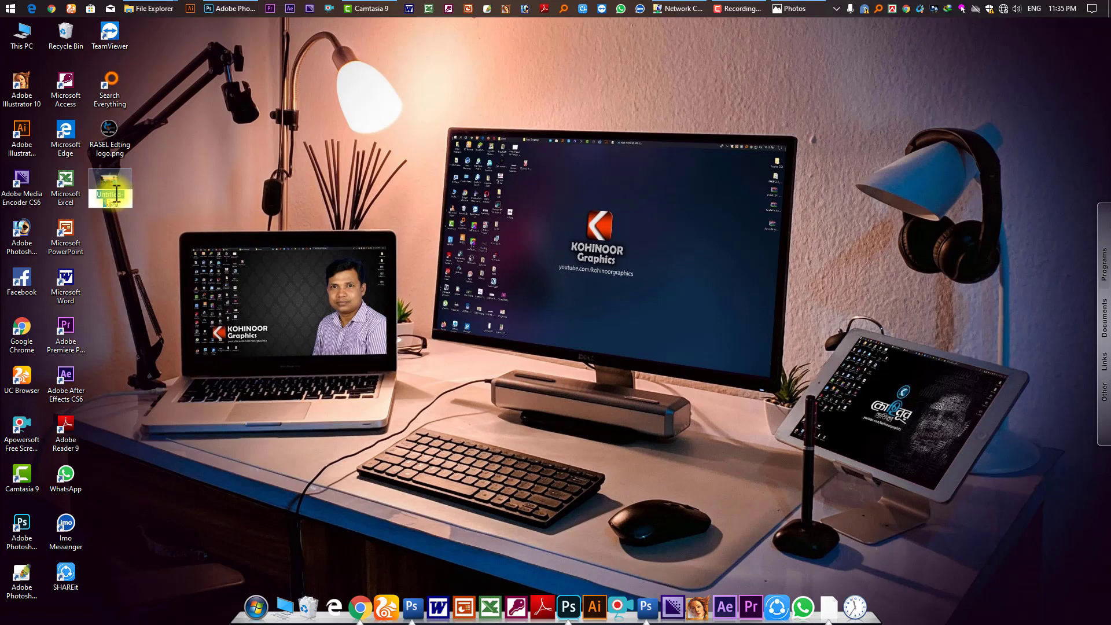
# Set Untitled-1.jpg as the Windows desktop background
pyautogui.click(112, 182)
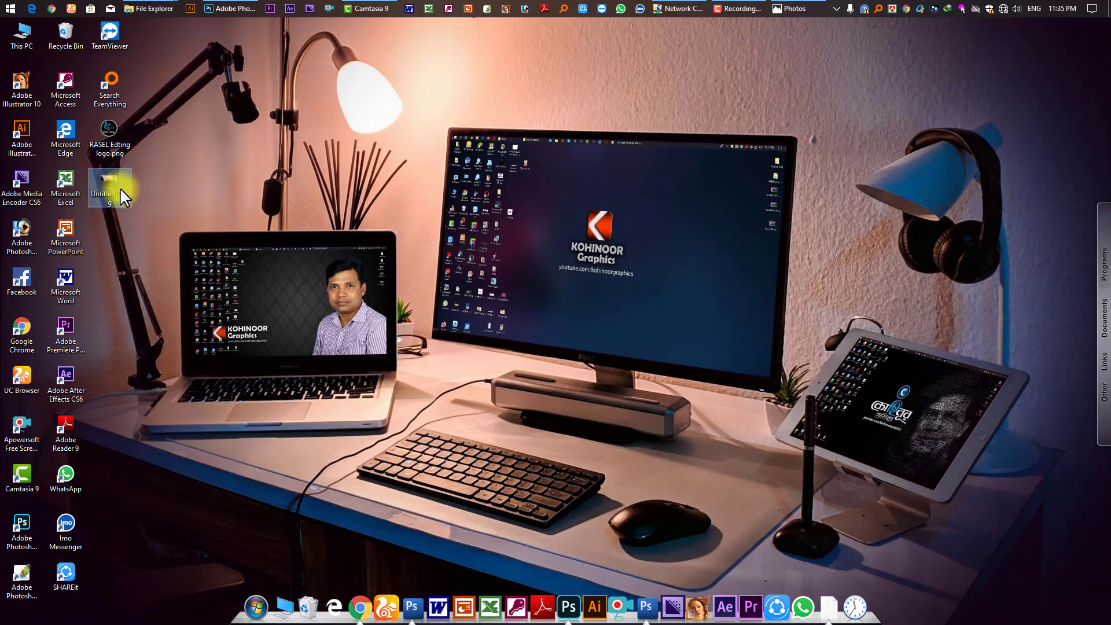
pyautogui.rightClick(105, 189)
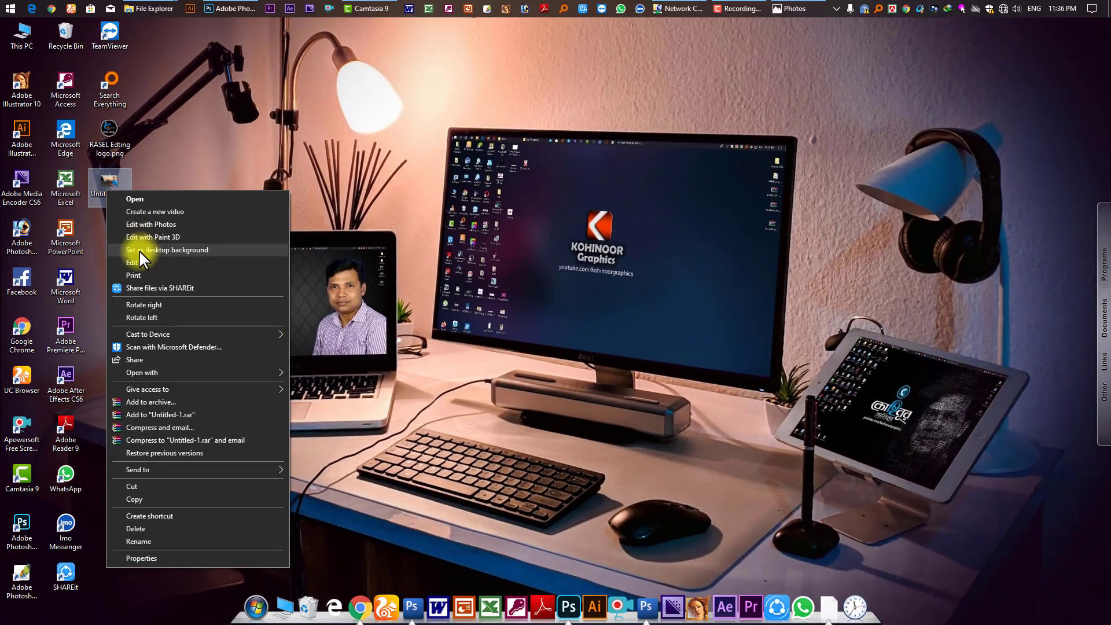
pyautogui.click(173, 249)
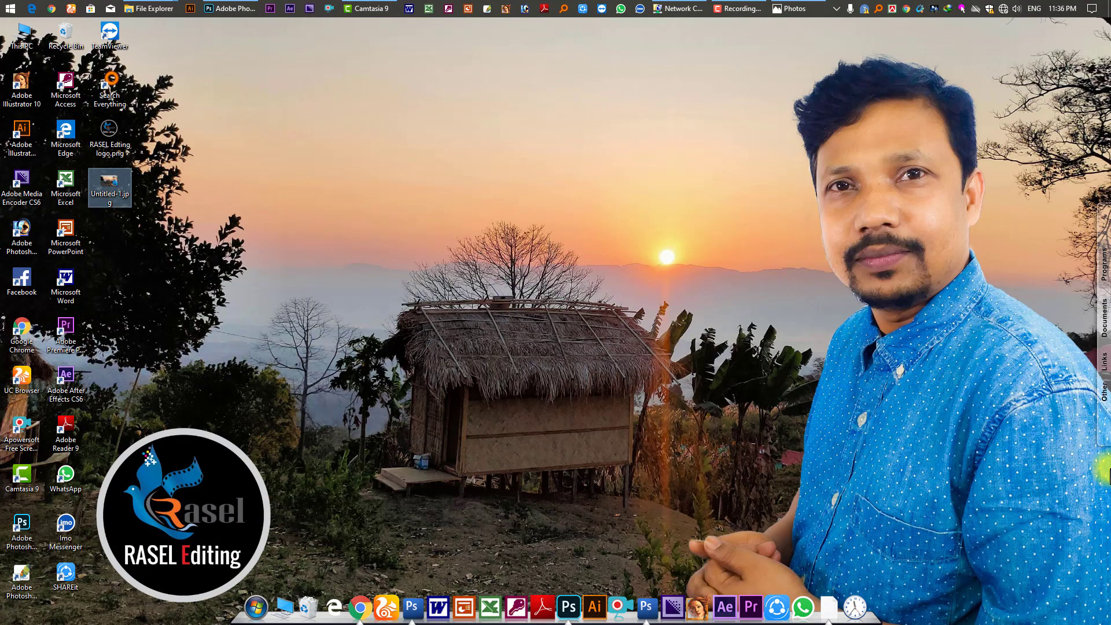
# Create a new 16 × 10 inch document at 300 ppi, with size units switched to inches
pyautogui.click(228, 8)
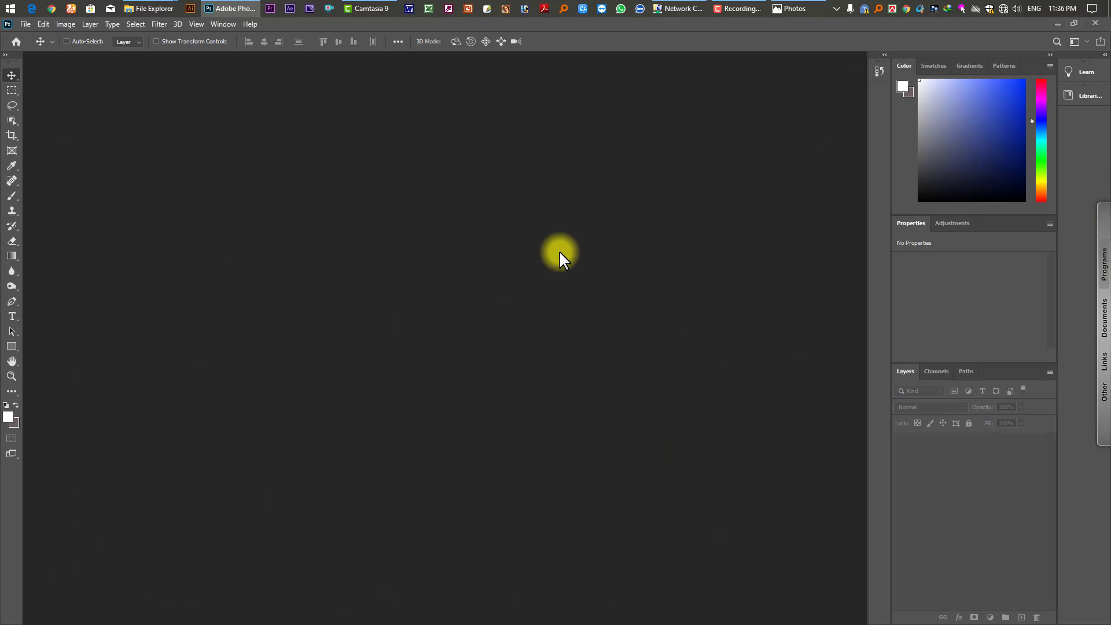
pyautogui.hotkey('ctrl', 'n')
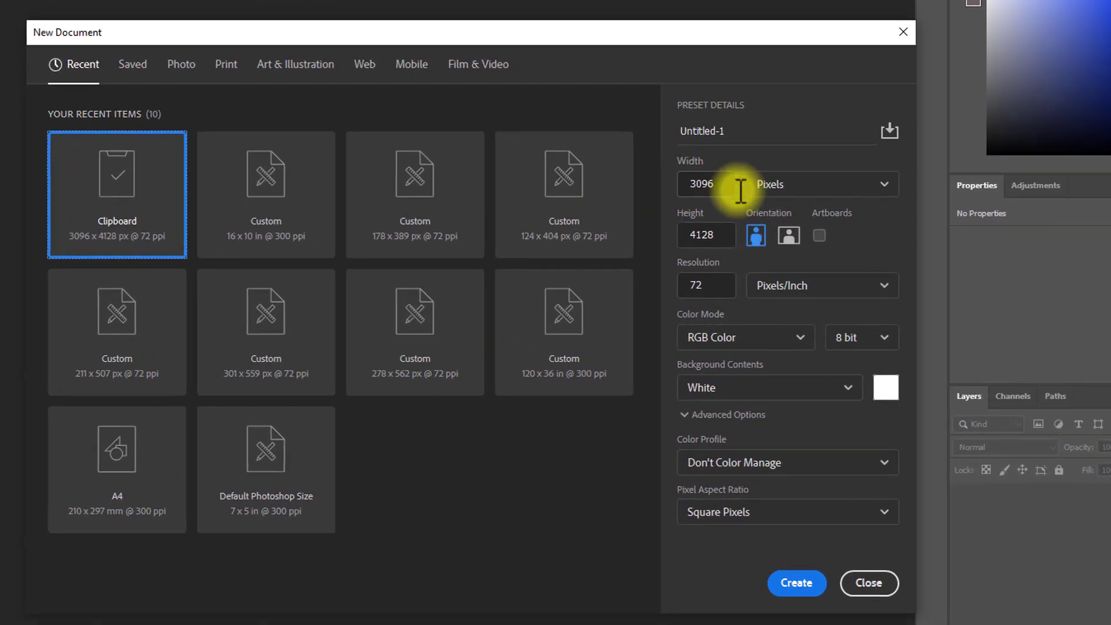
pyautogui.click(797, 215)
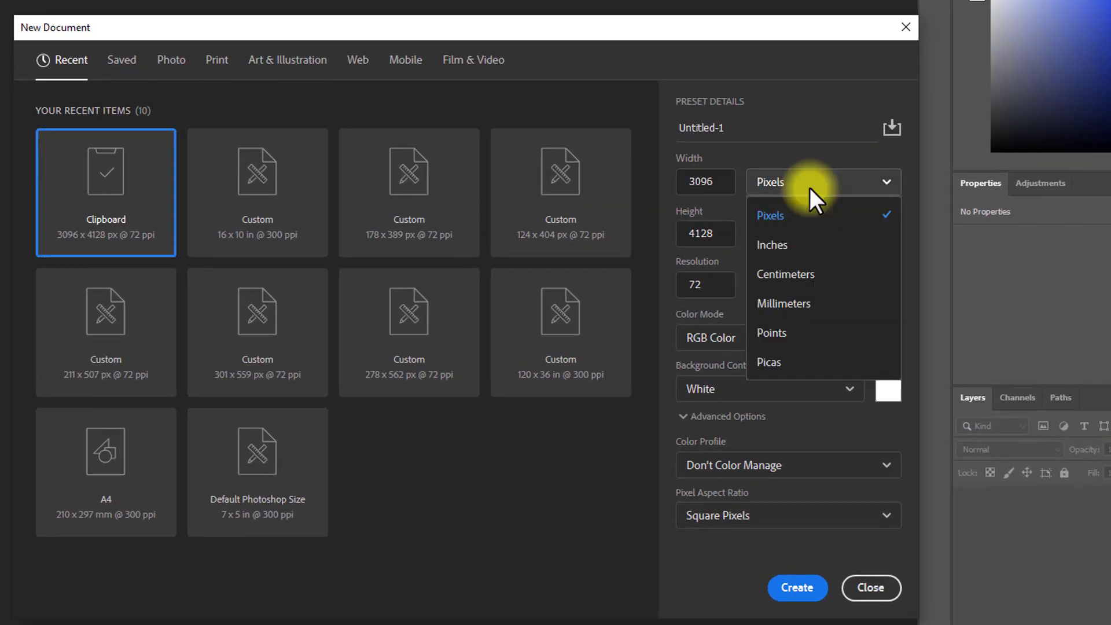
pyautogui.click(807, 248)
pyautogui.doubleClick(712, 181)
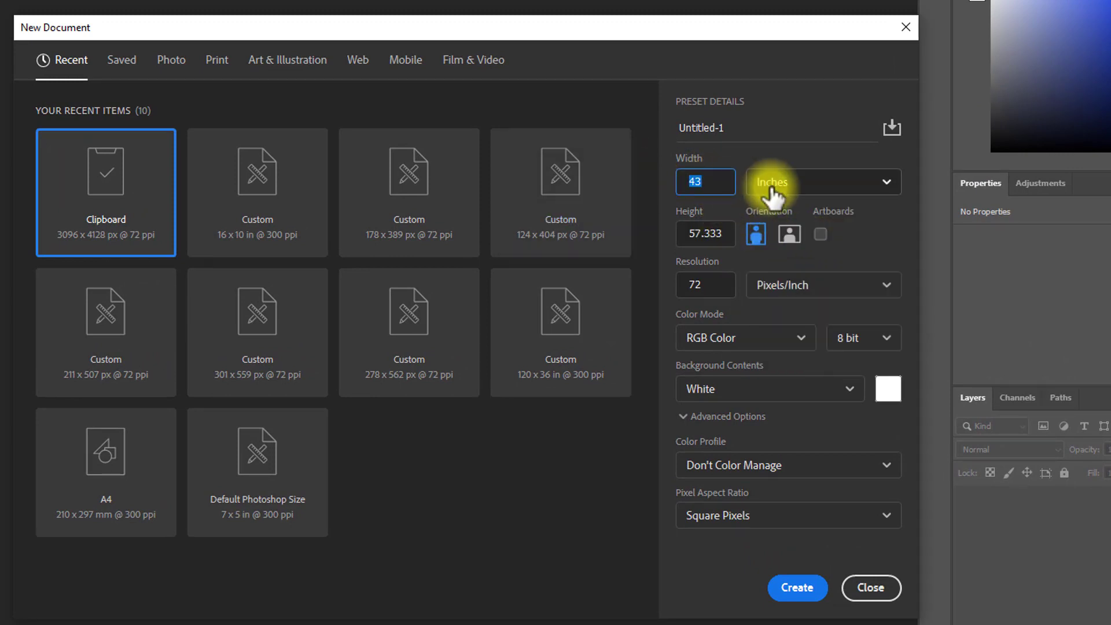
pyautogui.press('Tab')
pyautogui.write('1')
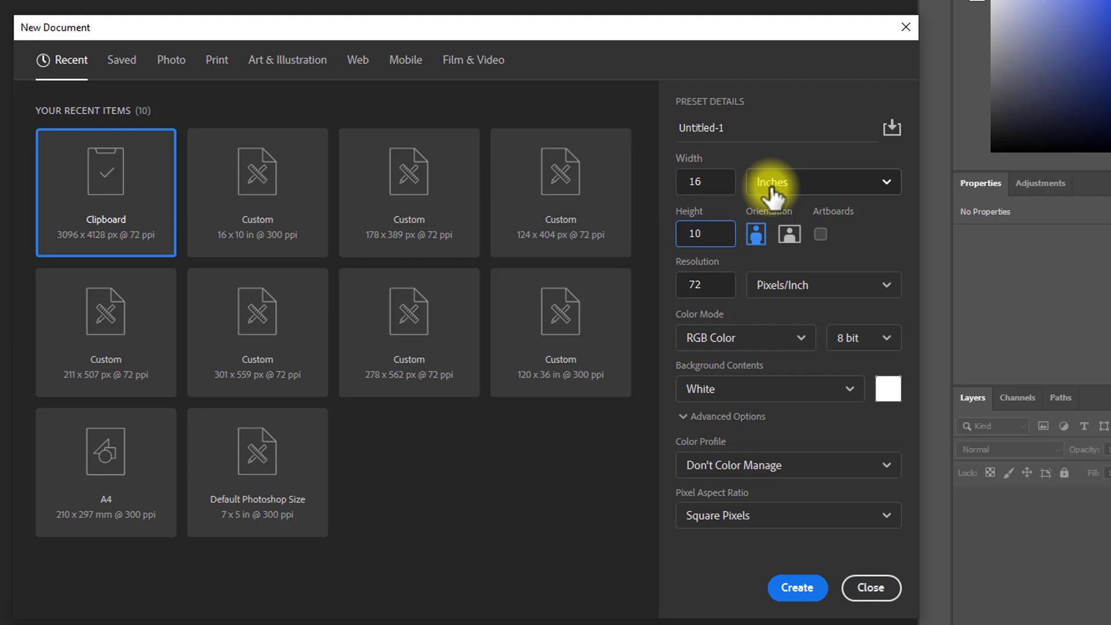
pyautogui.press('Tab')
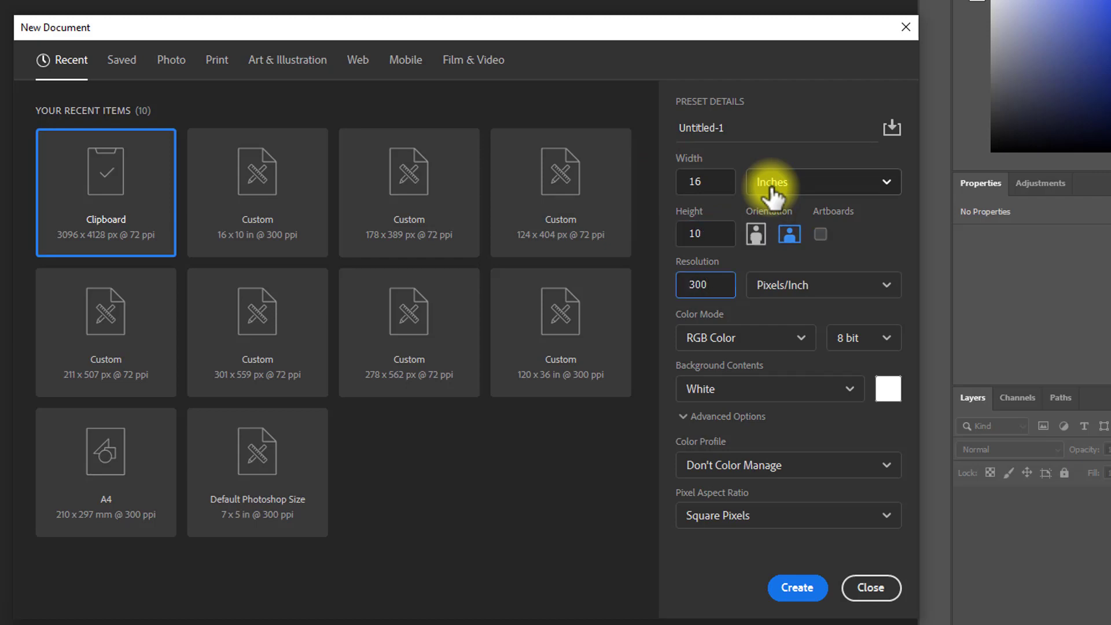
pyautogui.press('Return')
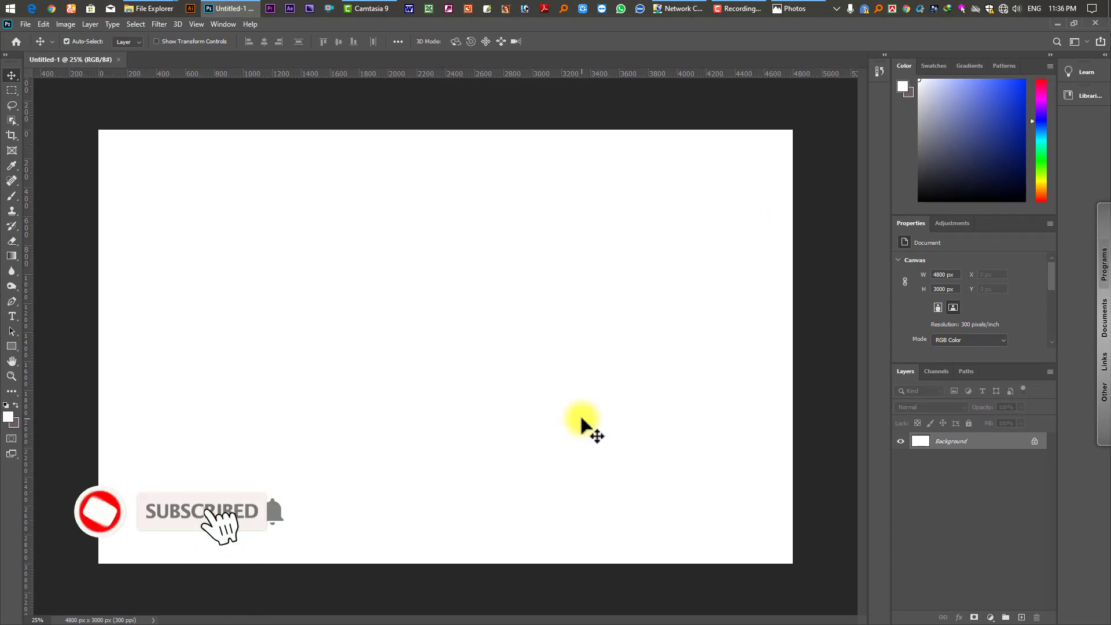
# Open the desk-setup photo in Photoshop and copy it into Untitled-1 as a layer
pyautogui.click(162, 11)
pyautogui.moveTo(363, 312); pyautogui.dragTo(585, 54)
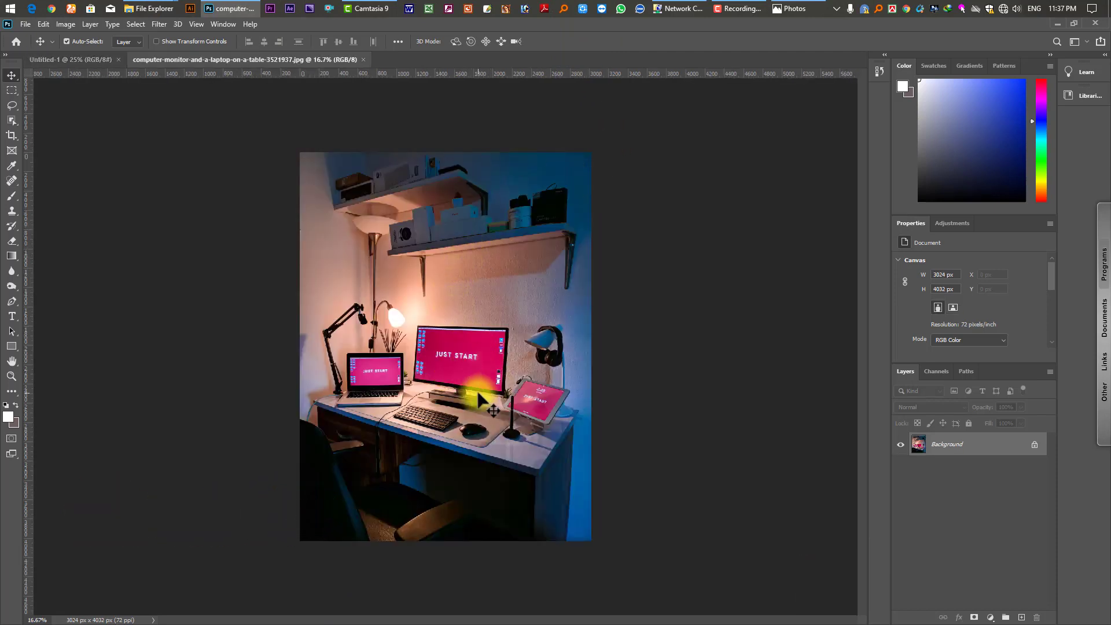
pyautogui.moveTo(491, 373); pyautogui.dragTo(372, 252)
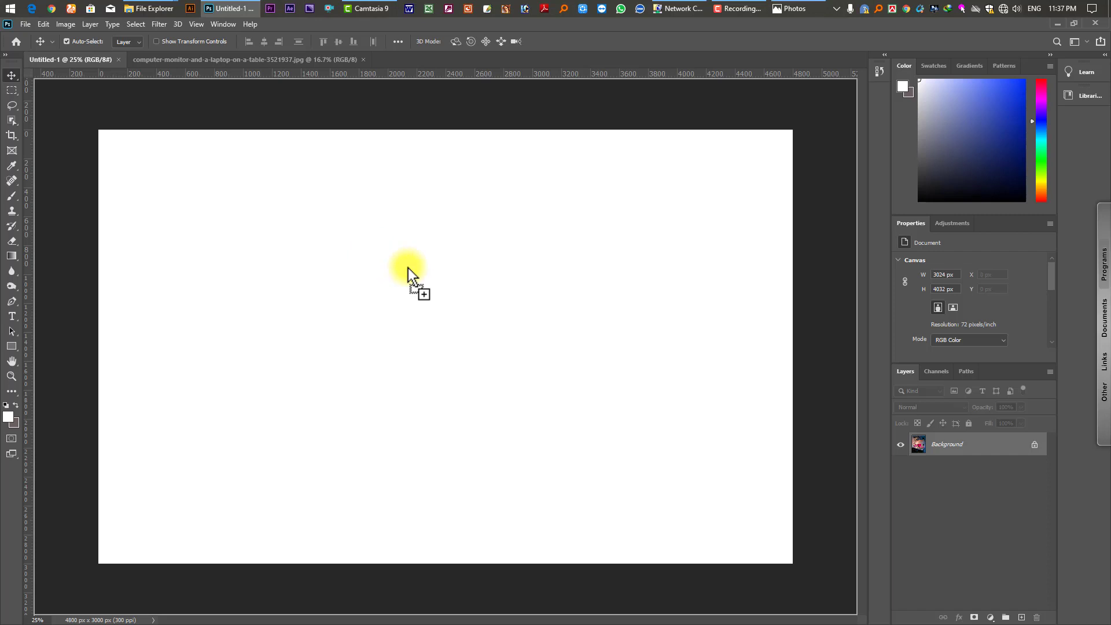
pyautogui.moveTo(408, 268); pyautogui.dragTo(407, 269)
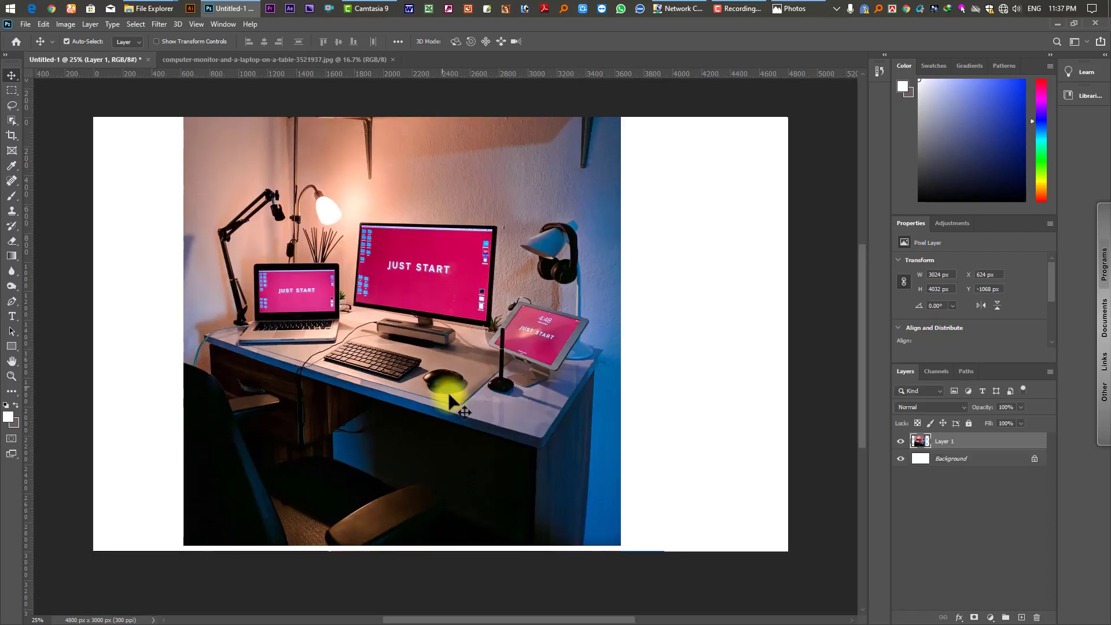
pyautogui.press('ctrl')
# Stretch the desk photo's left and right sides so it fills the canvas
pyautogui.hotkey('ctrl', 't')
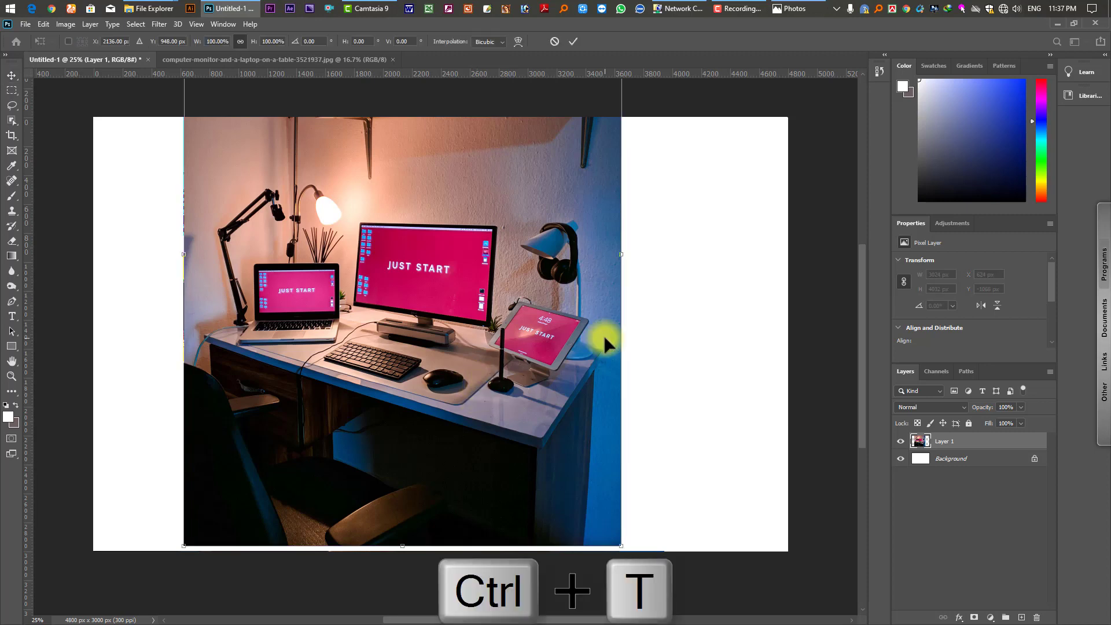
pyautogui.keyDown('alt'); pyautogui.click(446, 470); pyautogui.keyUp('alt')
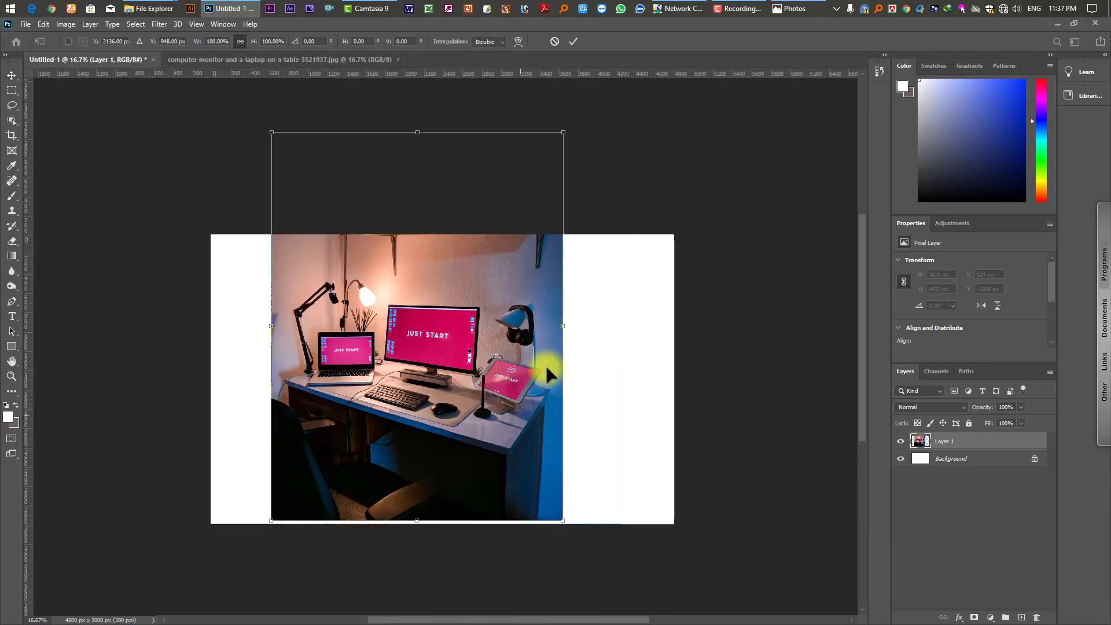
pyautogui.moveTo(564, 324); pyautogui.dragTo(675, 322)
pyautogui.moveTo(276, 329); pyautogui.dragTo(212, 321)
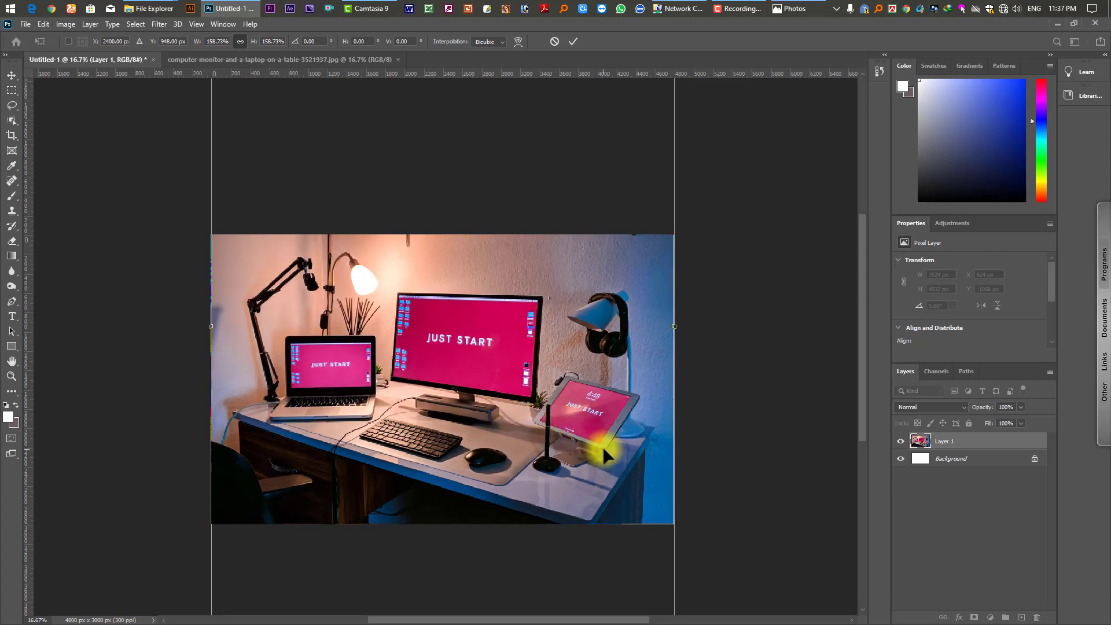
pyautogui.press('Return')
pyautogui.hotkey('ctrl', '+')
pyautogui.hotkey('ctrl', '+')
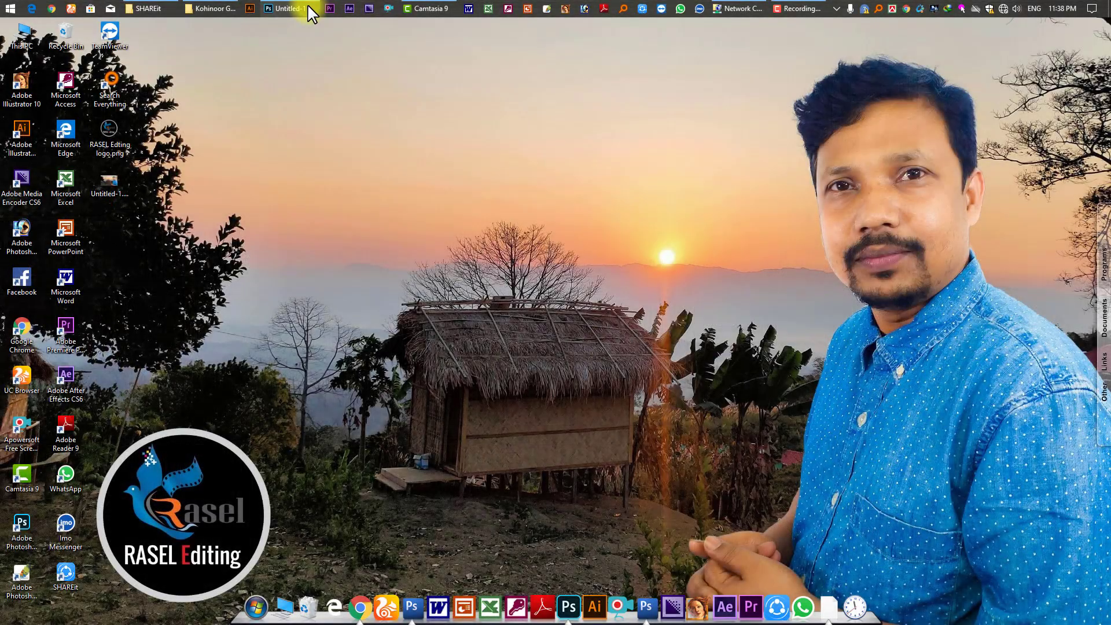
# Paste the desktop screenshot into a new 1920 × 1080 document, then select all and copy it
pyautogui.click(308, 7)
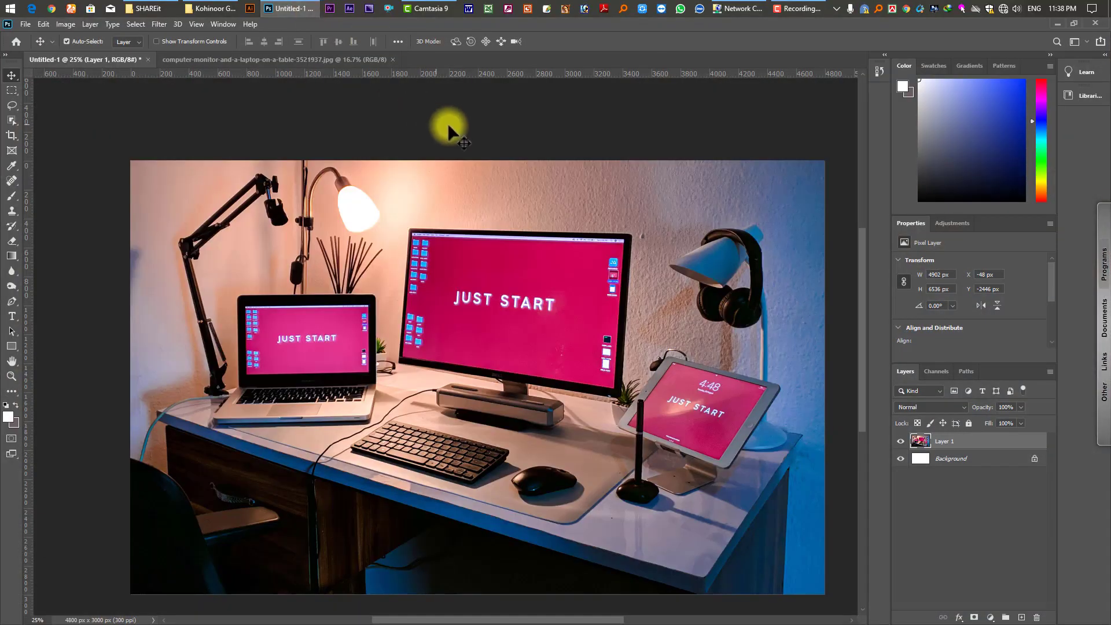
pyautogui.hotkey('ctrl', 'n')
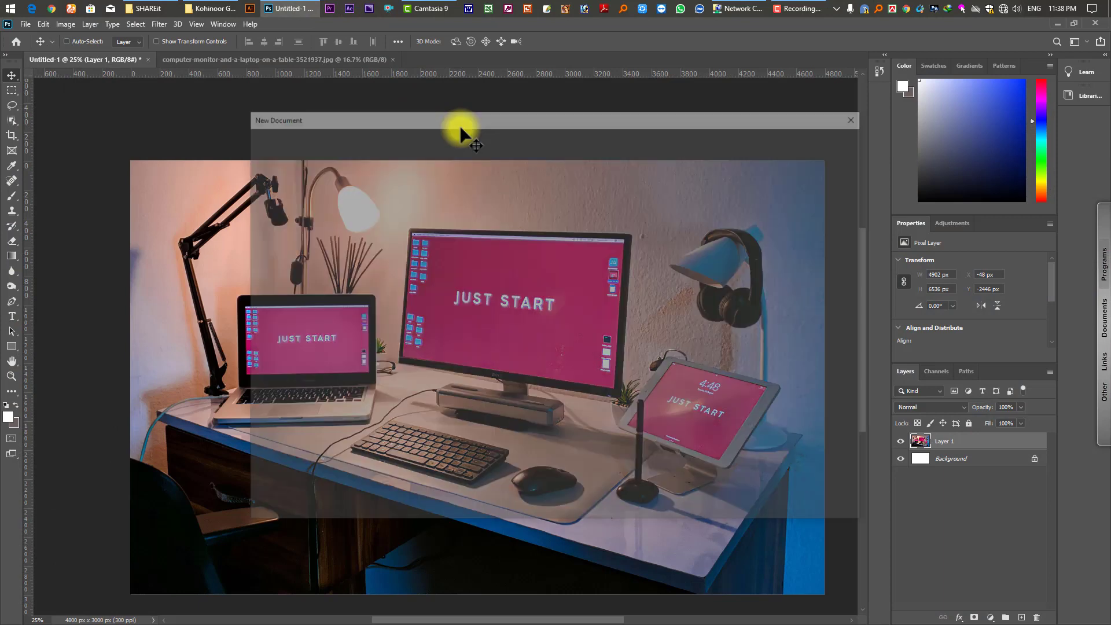
pyautogui.press('Return')
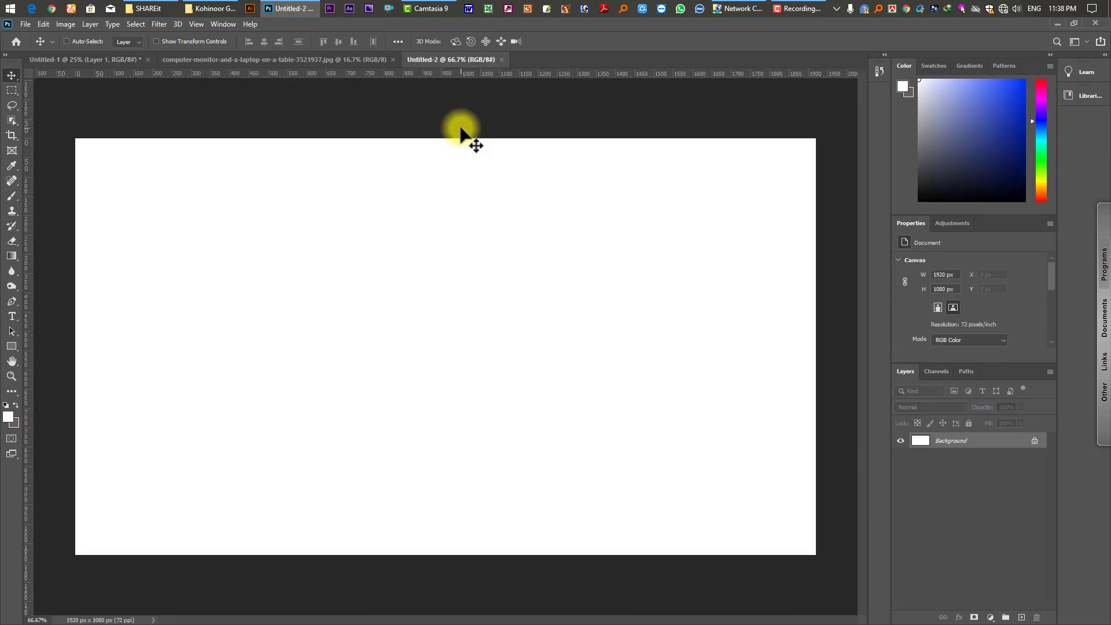
pyautogui.hotkey('ctrl', 'v')
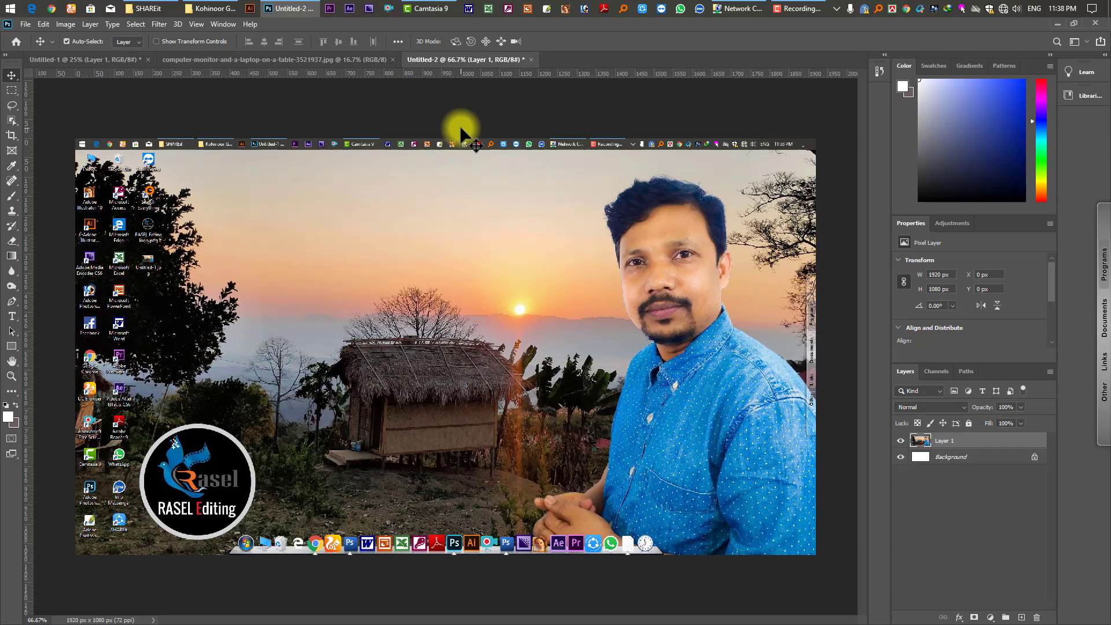
pyautogui.hotkey('ctrl', 'a')
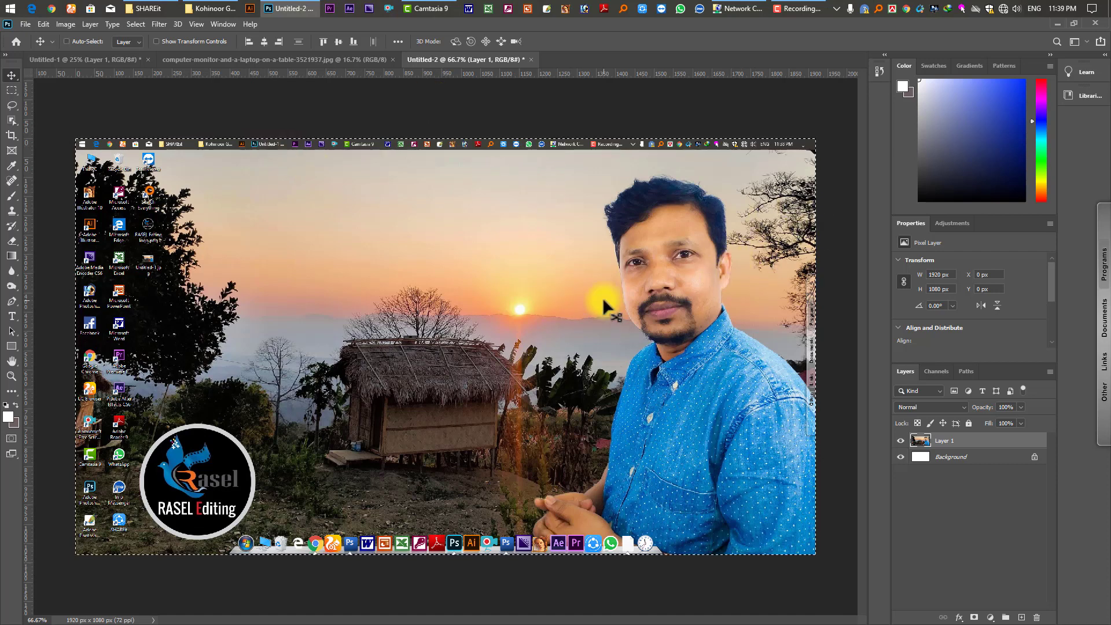
pyautogui.hotkey('ctrl', 'c')
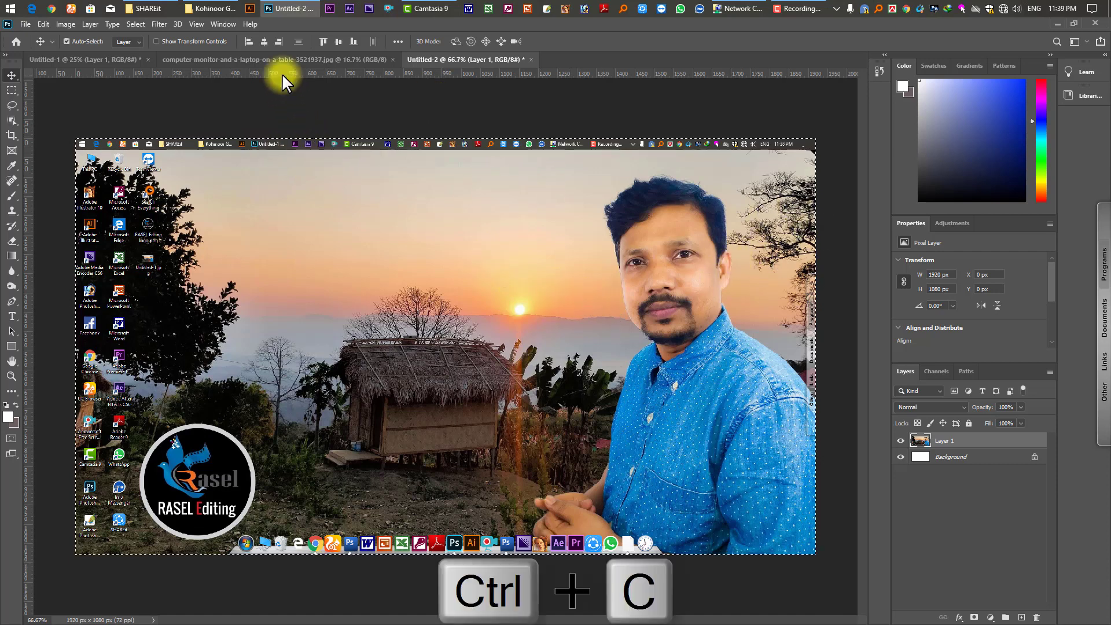
# Switch to the Untitled-1 desk photo, zoom in twice, and launch Filter > Vanishing Point
pyautogui.click(283, 59)
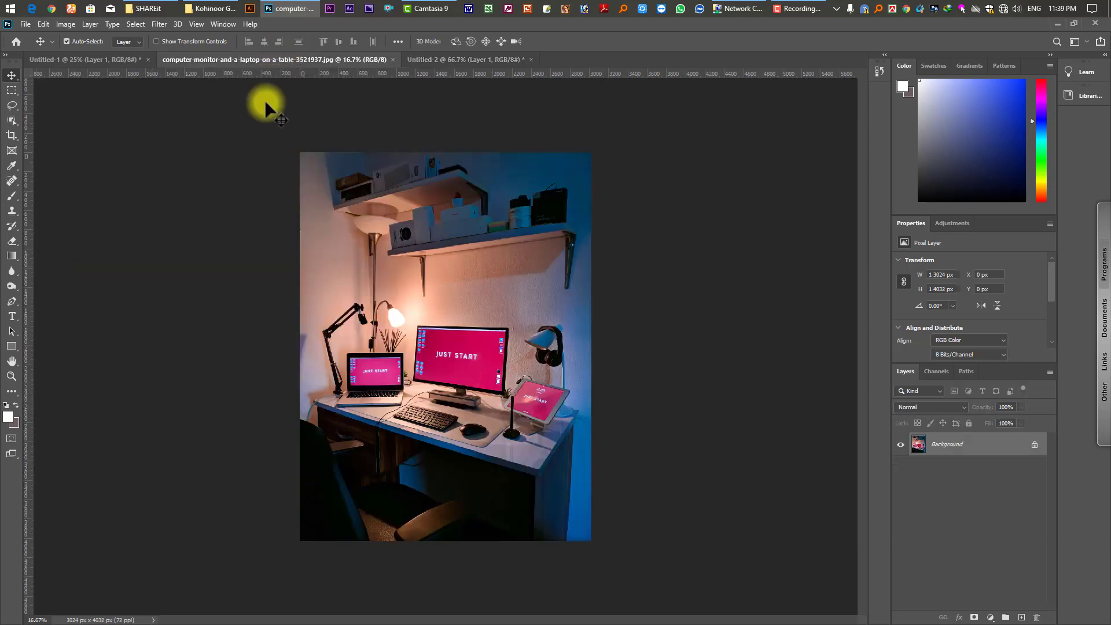
pyautogui.click(106, 61)
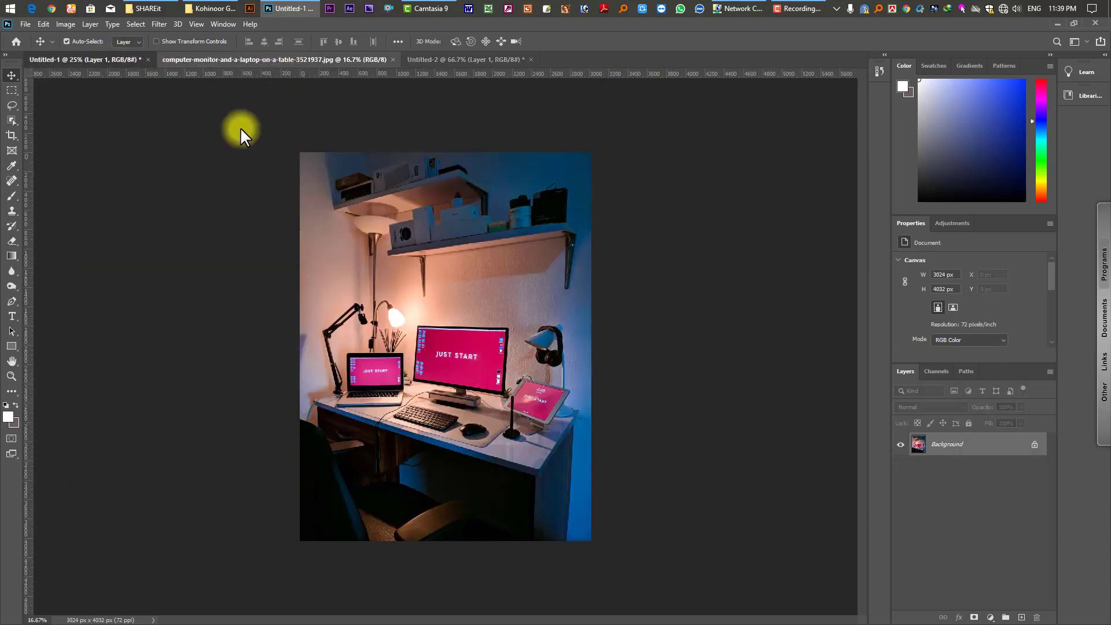
pyautogui.keyDown('ctrl'); pyautogui.click(514, 334); pyautogui.keyUp('ctrl')
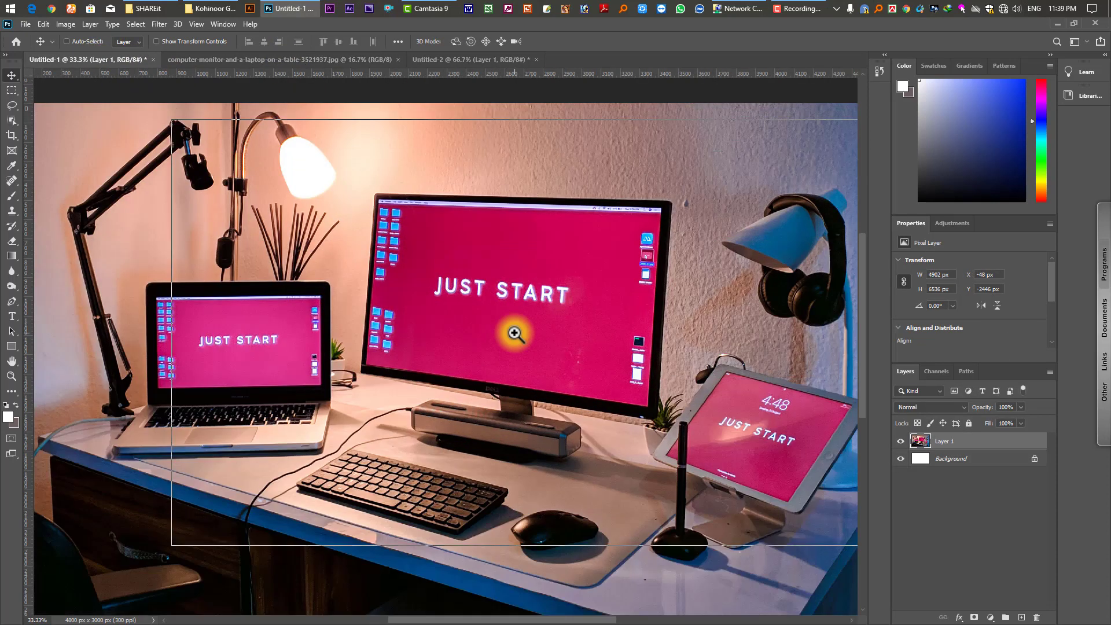
pyautogui.keyDown('ctrl'); pyautogui.click(514, 334); pyautogui.keyUp('ctrl')
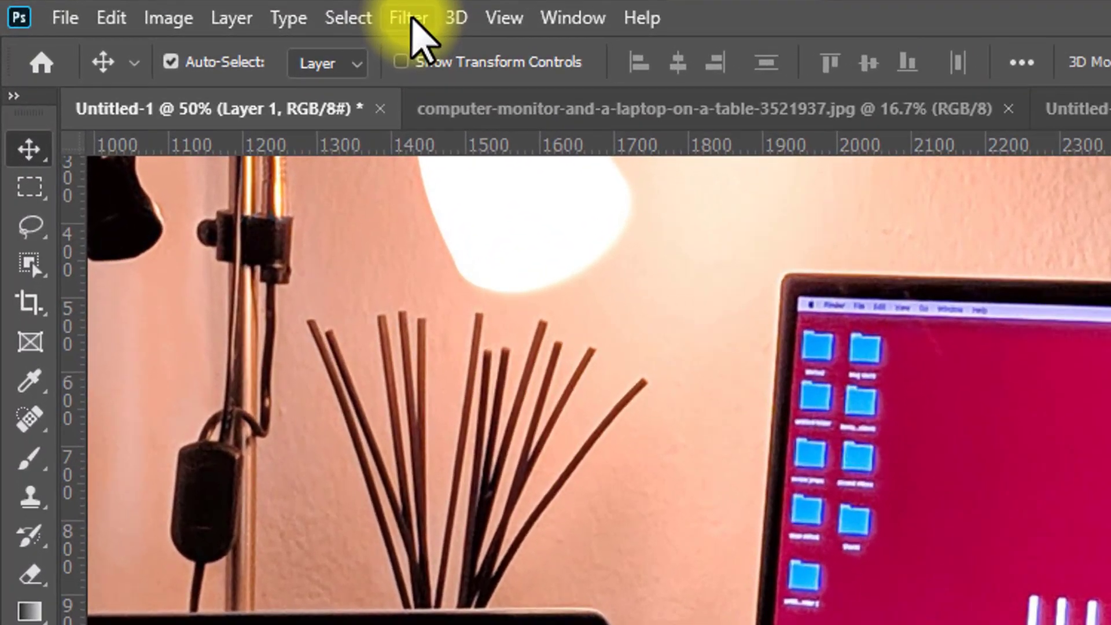
pyautogui.click(283, 21)
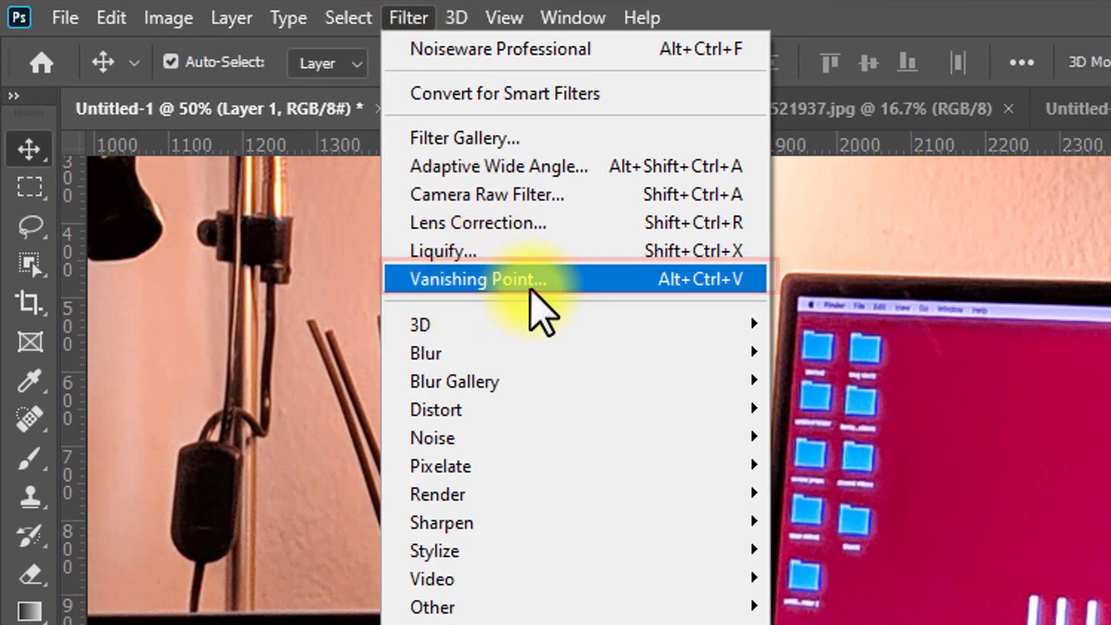
pyautogui.click(529, 288)
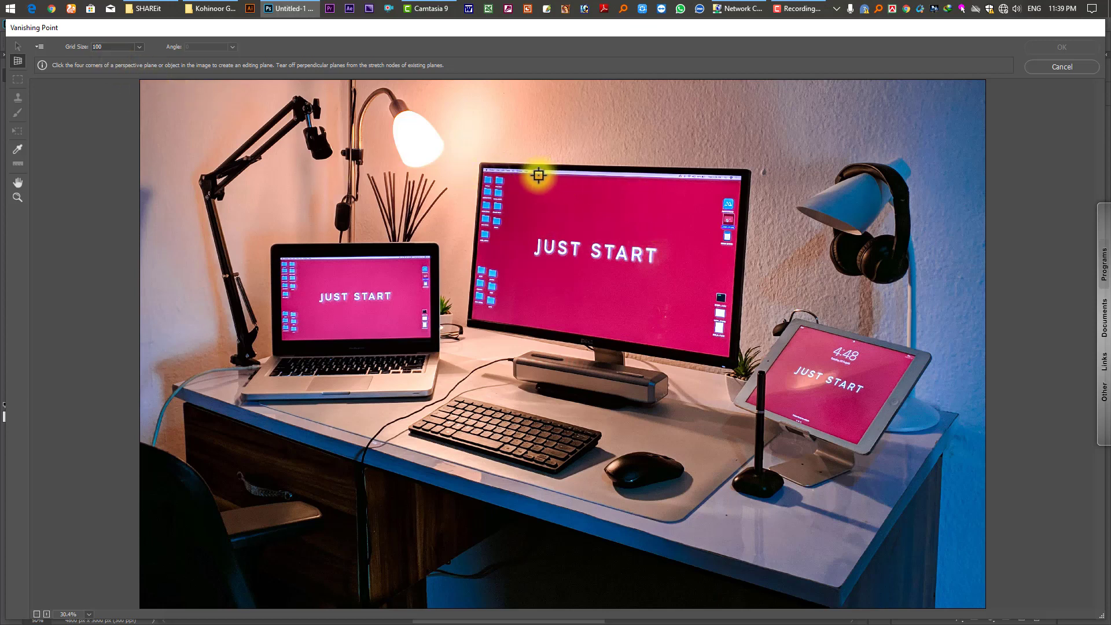
# Draw a perspective plane on the monitor screen's four corners and paste the desktop screenshot
pyautogui.click(483, 168)
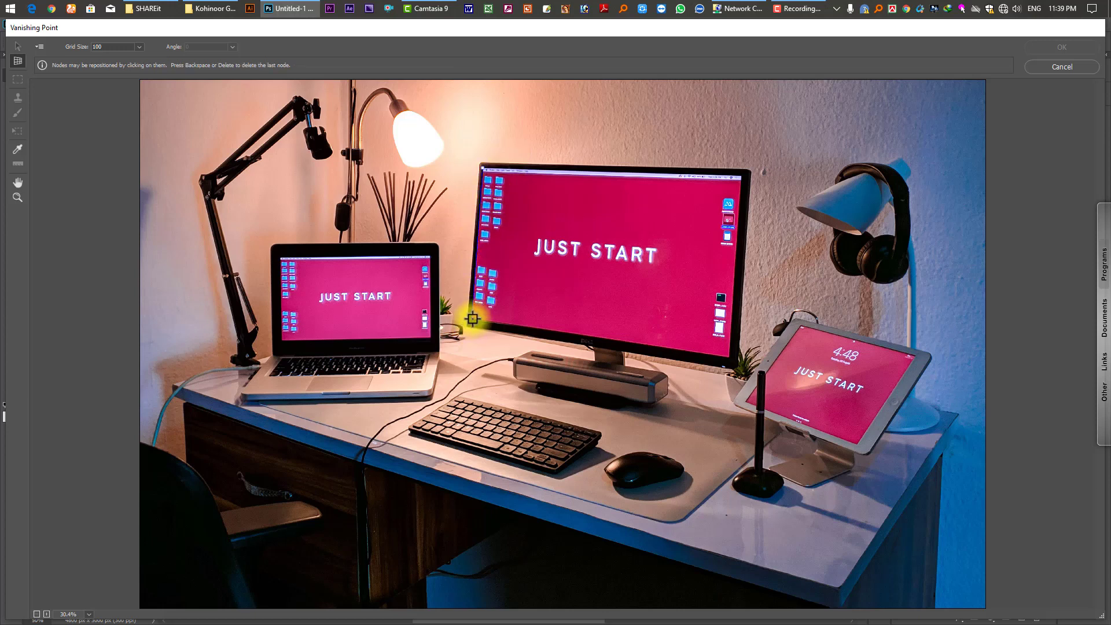
pyautogui.click(472, 319)
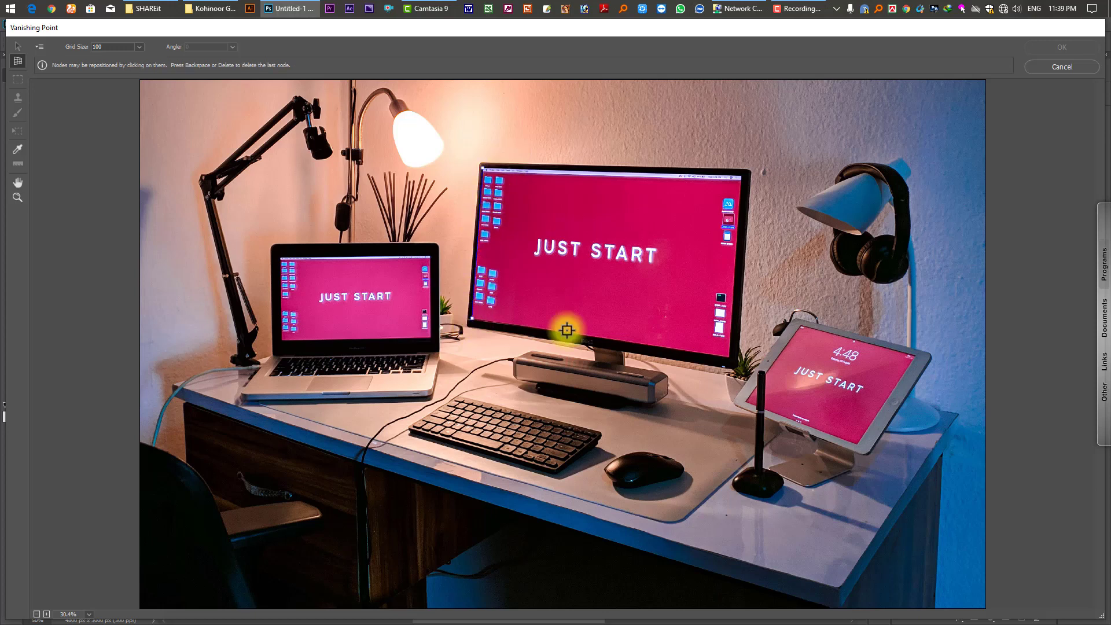
pyautogui.click(732, 355)
pyautogui.click(743, 175)
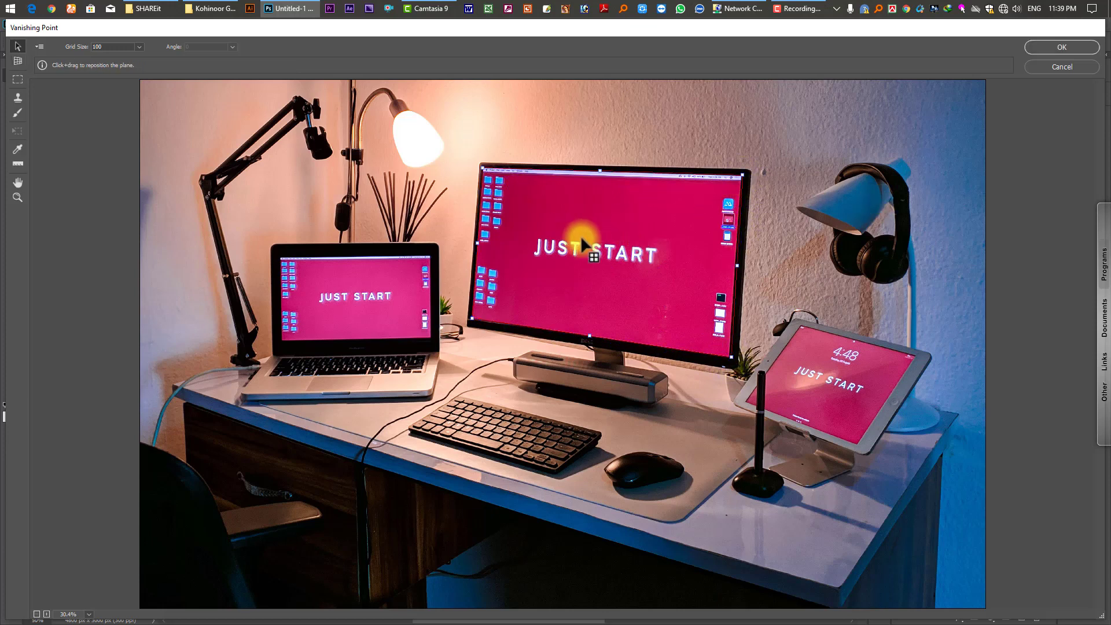
pyautogui.hotkey('ctrl', 'v')
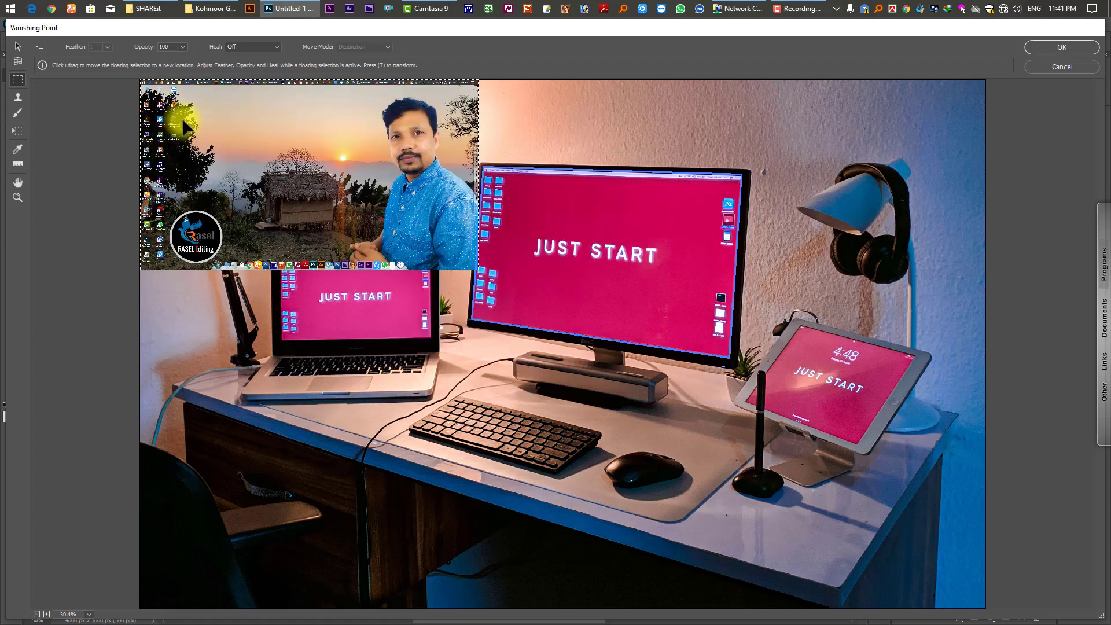
# Drag the screenshot into the monitor plane and transform it to cover the whole monitor screen
pyautogui.moveTo(184, 125); pyautogui.dragTo(549, 228)
pyautogui.hotkey('ctrl', 't')
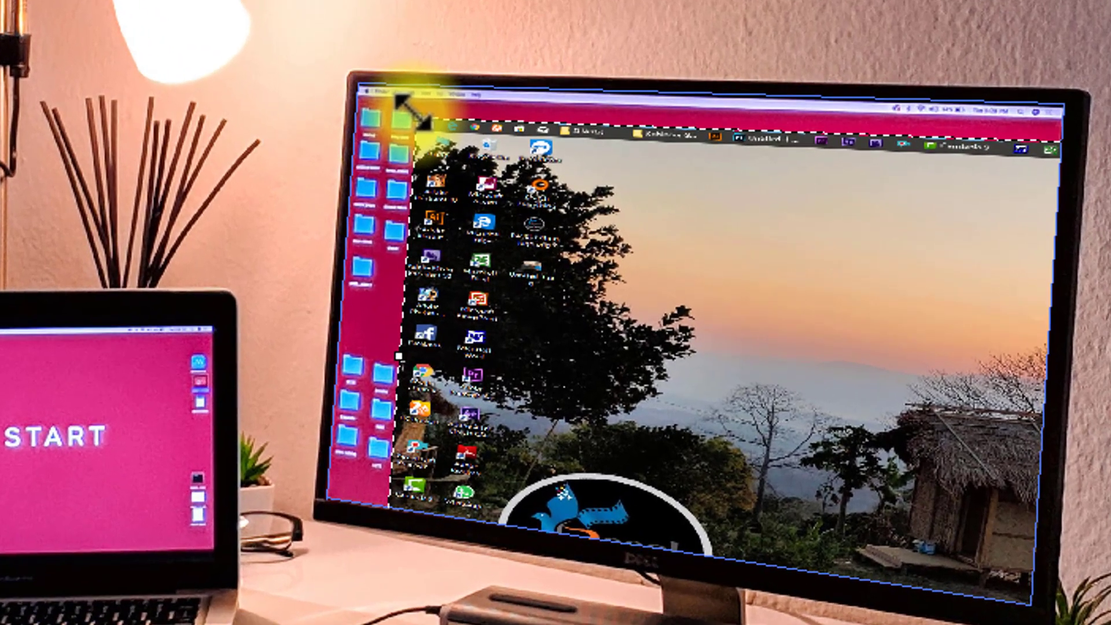
pyautogui.moveTo(503, 178); pyautogui.dragTo(613, 272)
pyautogui.moveTo(705, 358); pyautogui.dragTo(479, 174)
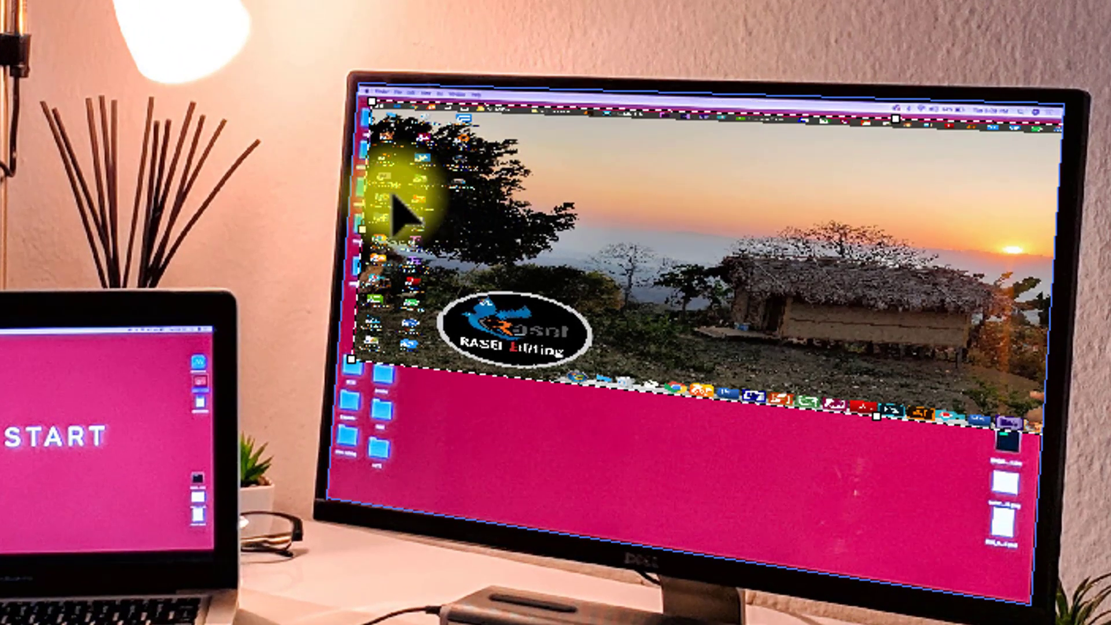
pyautogui.moveTo(362, 235); pyautogui.dragTo(414, 237)
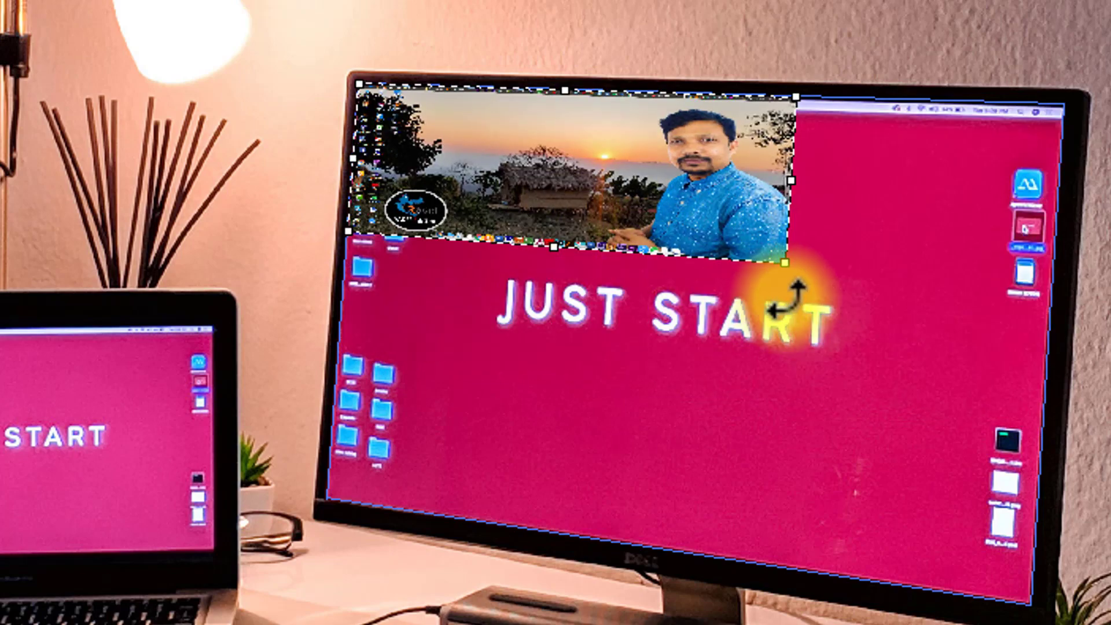
pyautogui.moveTo(784, 263); pyautogui.dragTo(1031, 606)
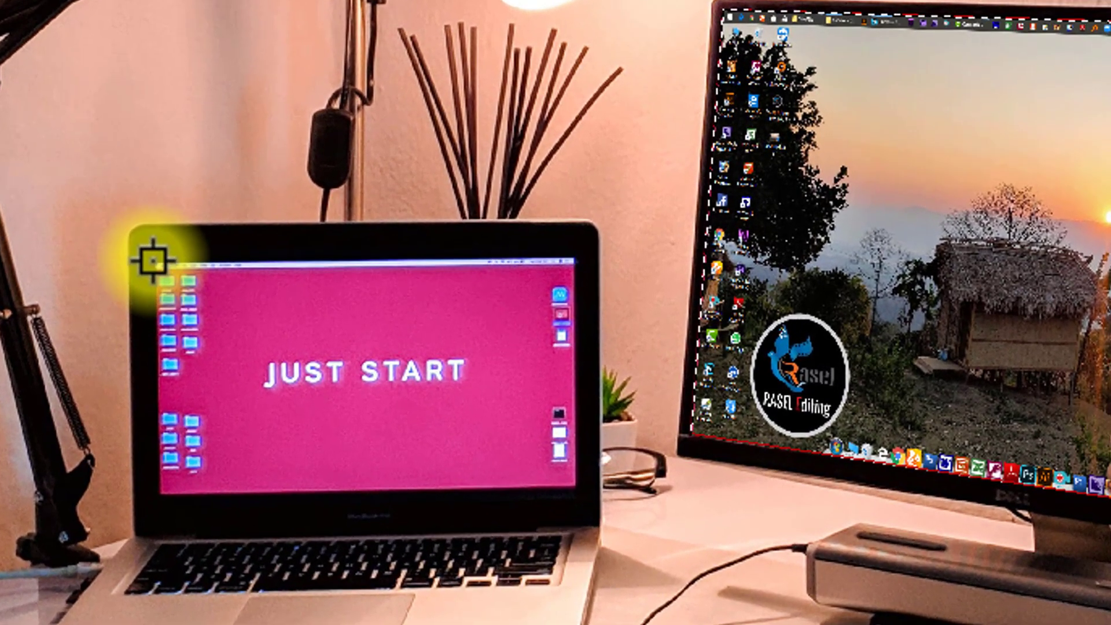
# Create a perspective plane from the laptop screen's top-left, bottom-left, bottom-right and top-right corners
pyautogui.click(155, 261)
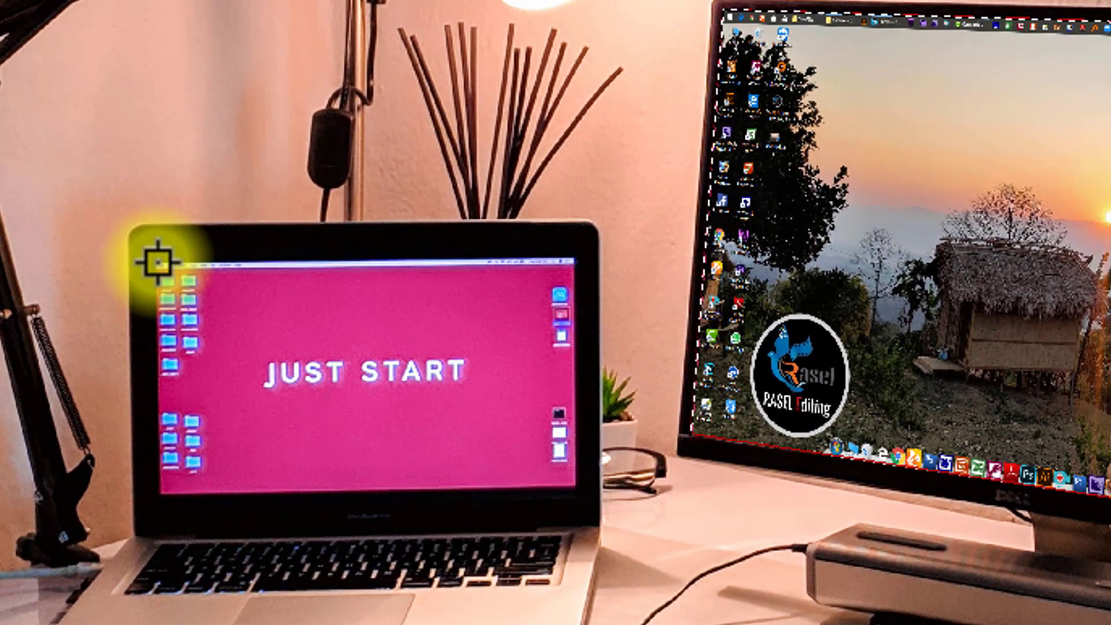
pyautogui.click(160, 498)
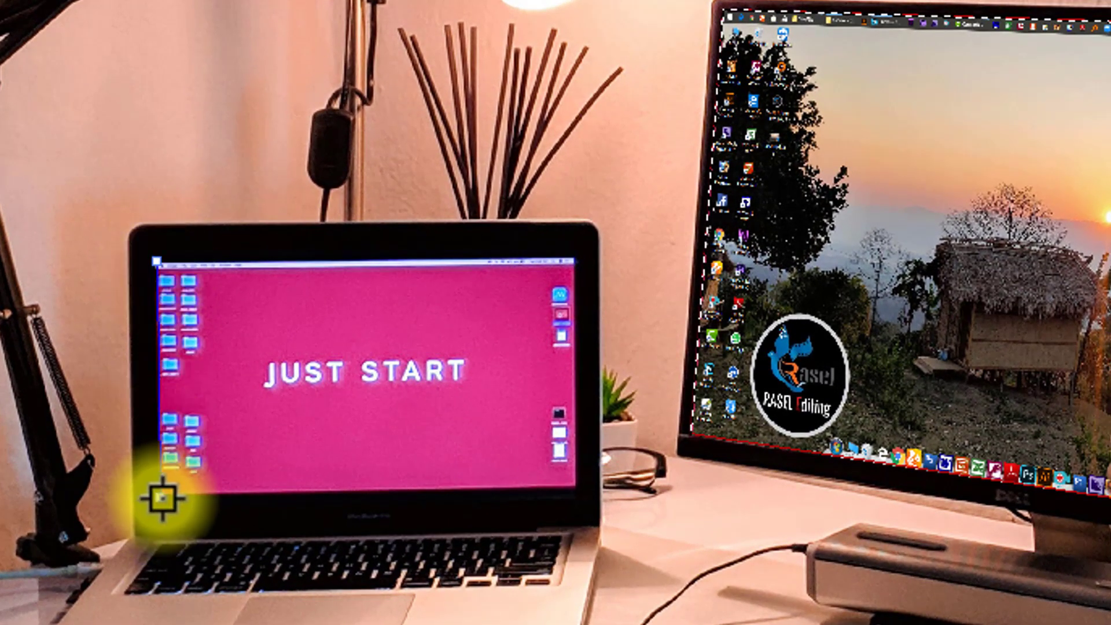
pyautogui.click(577, 489)
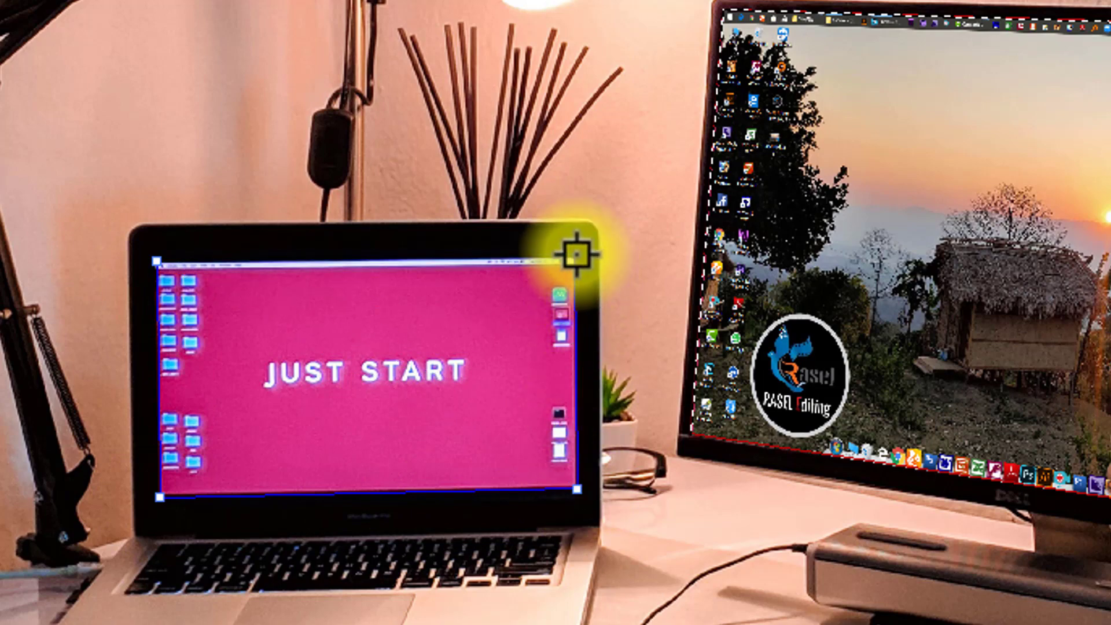
pyautogui.click(577, 255)
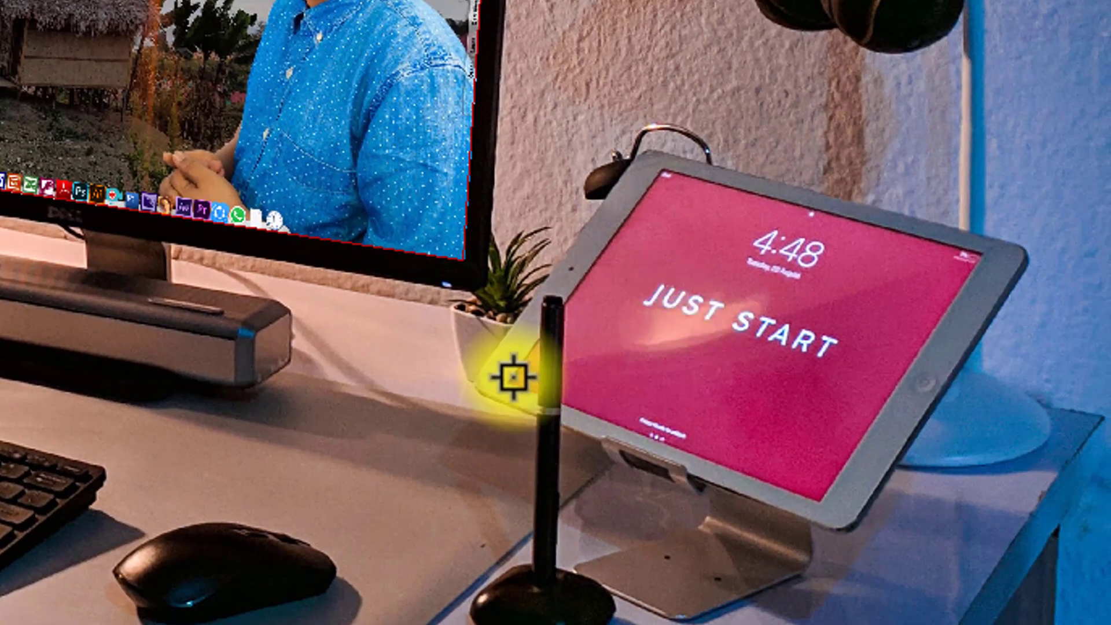
# Create a perspective plane on the tablet screen's four corners and deselect it
pyautogui.click(512, 381)
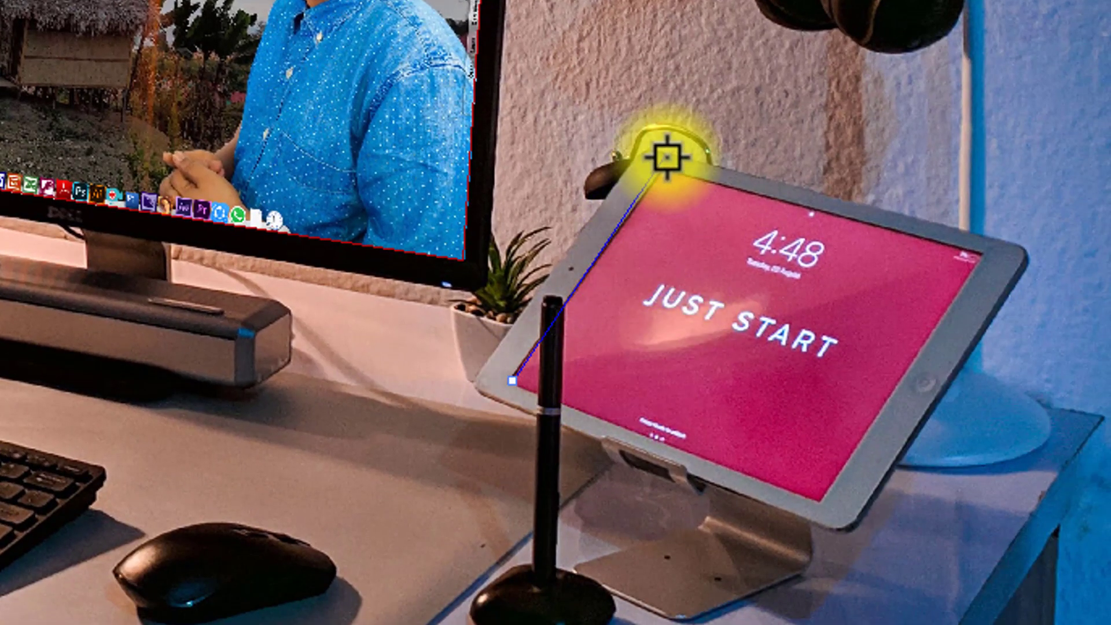
pyautogui.click(665, 169)
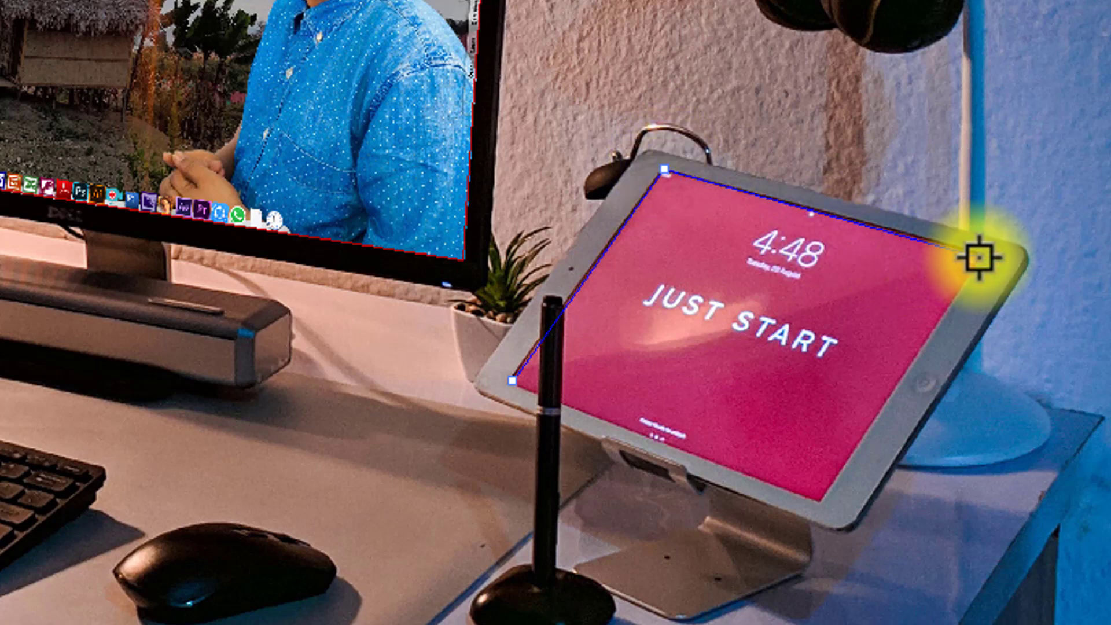
pyautogui.click(982, 255)
pyautogui.click(821, 505)
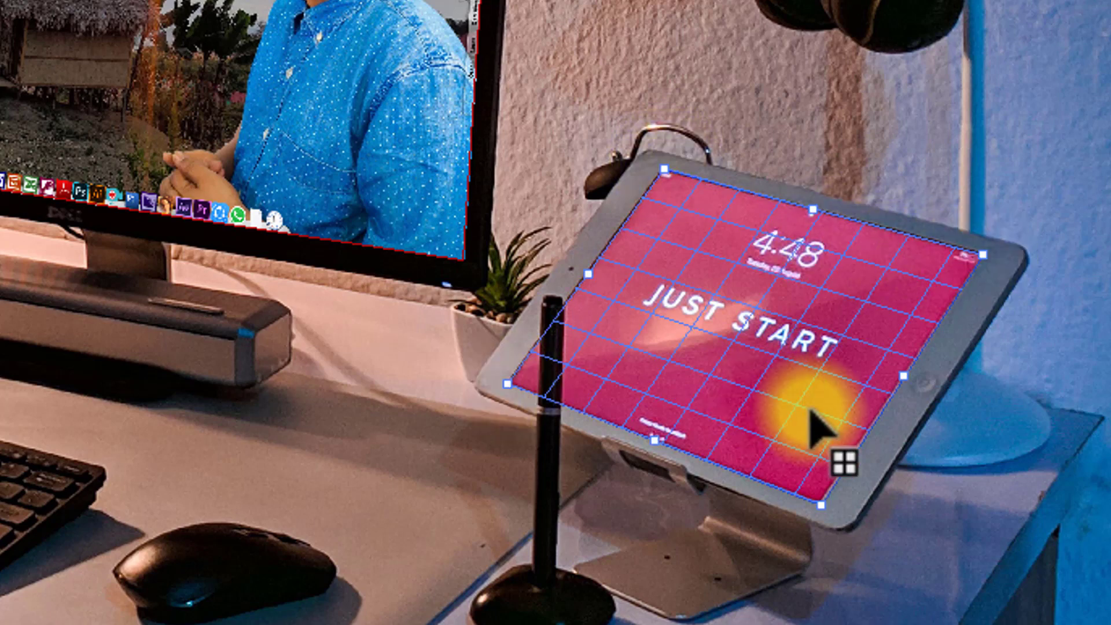
pyautogui.click(496, 310)
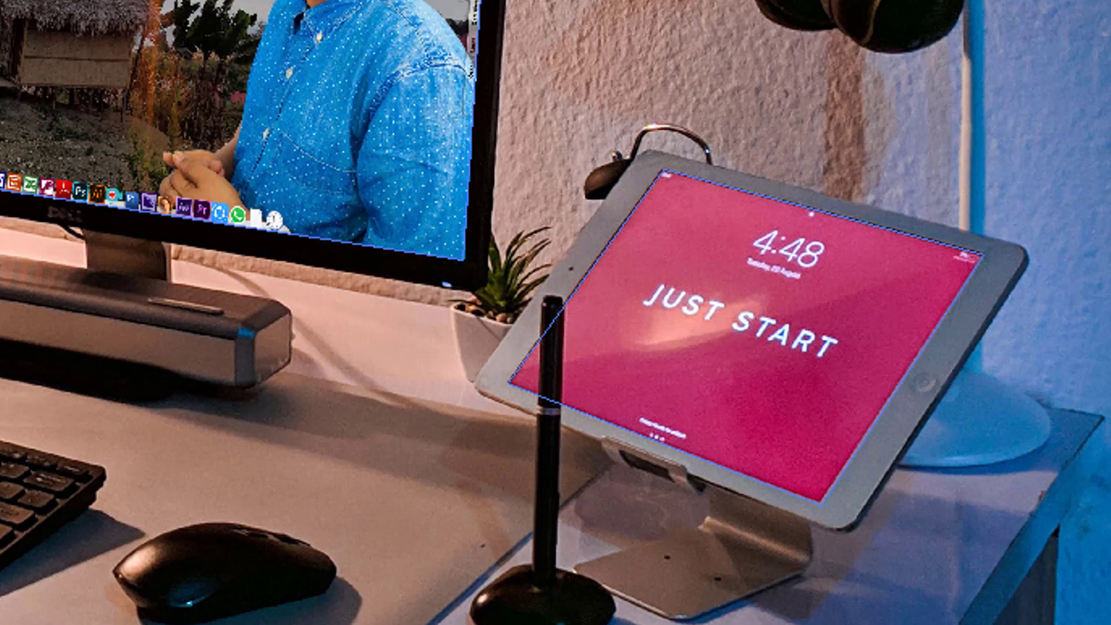
# Paste the screenshot again and resize it across the tablet plane, undoing the last squeeze
pyautogui.hotkey('ctrl', 'v')
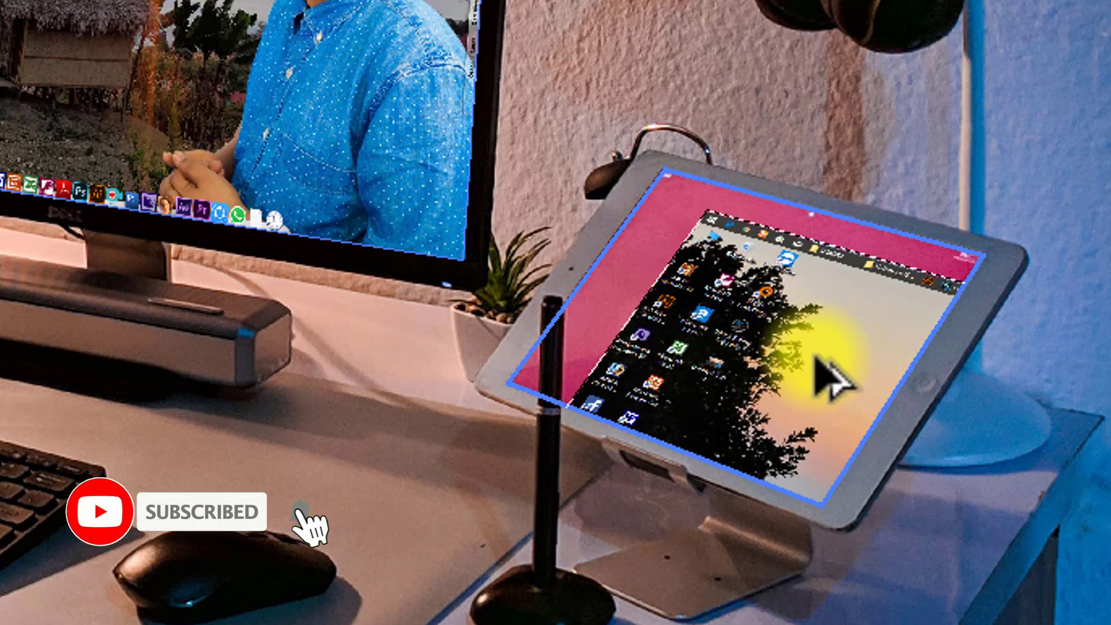
pyautogui.moveTo(702, 205); pyautogui.dragTo(719, 311)
pyautogui.moveTo(524, 391); pyautogui.dragTo(724, 342)
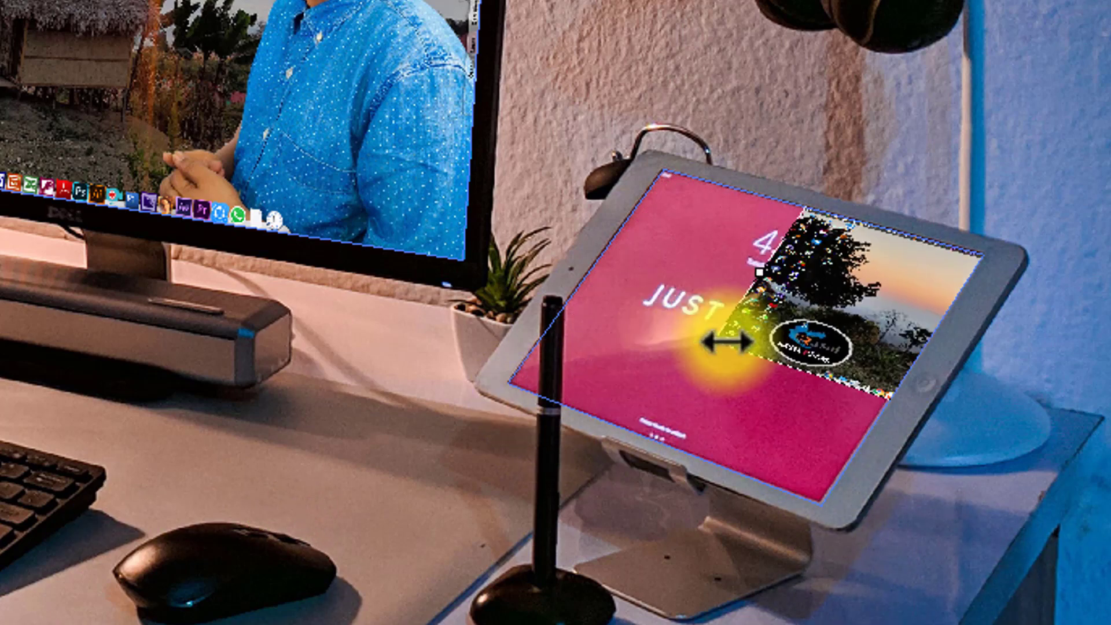
pyautogui.moveTo(843, 330); pyautogui.dragTo(689, 278)
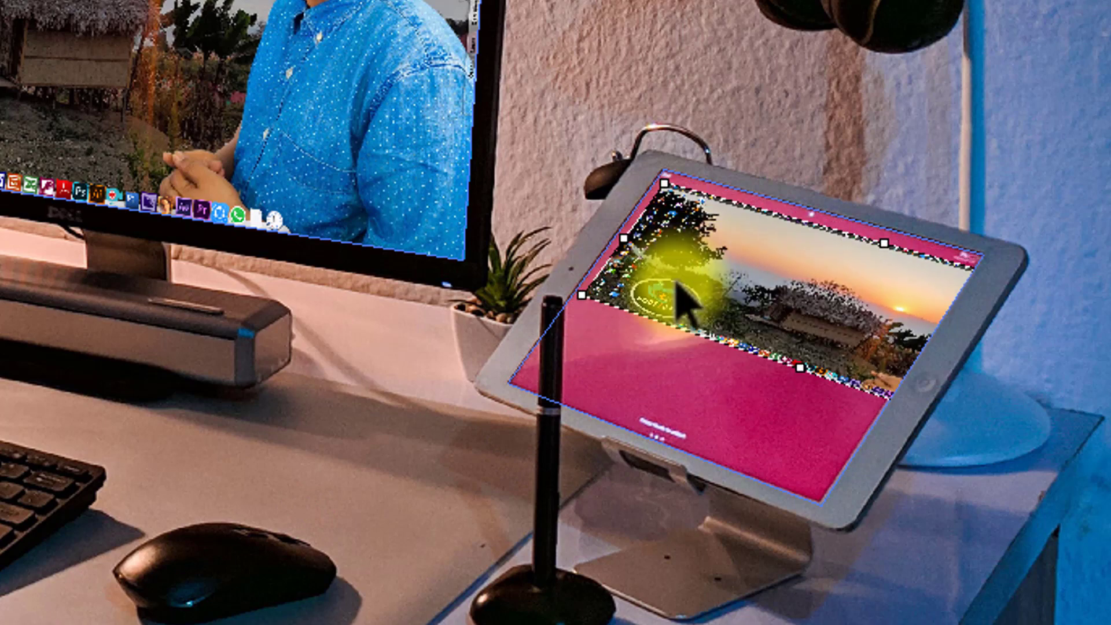
pyautogui.moveTo(577, 298); pyautogui.dragTo(720, 326)
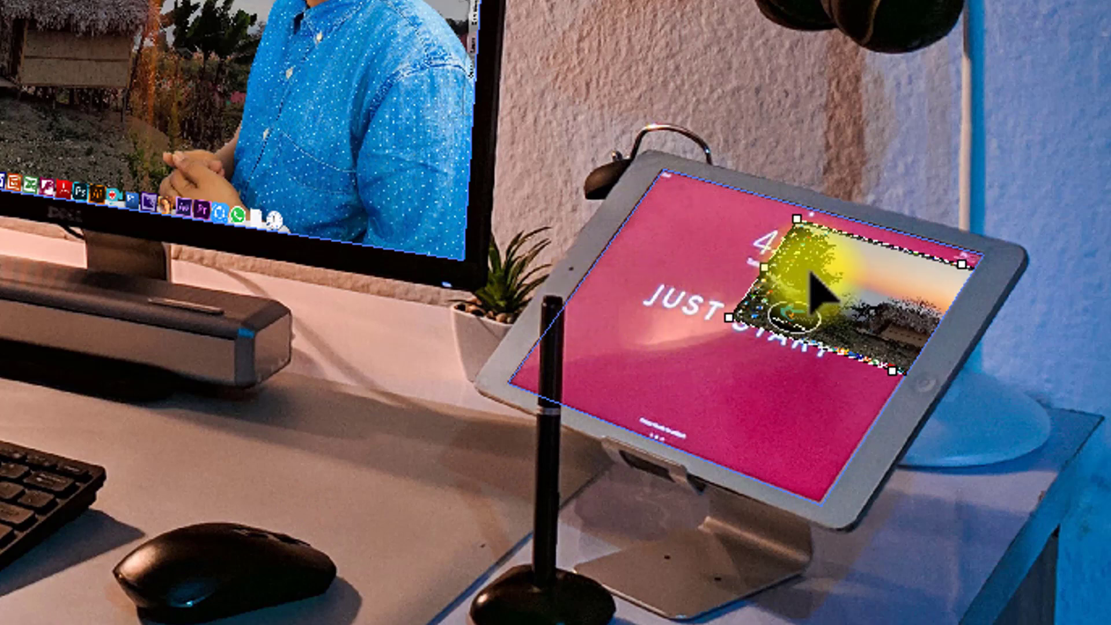
pyautogui.hotkey('ctrl', 'z')
pyautogui.hotkey('ctrl', 'z')
pyautogui.hotkey('ctrl', 'z')
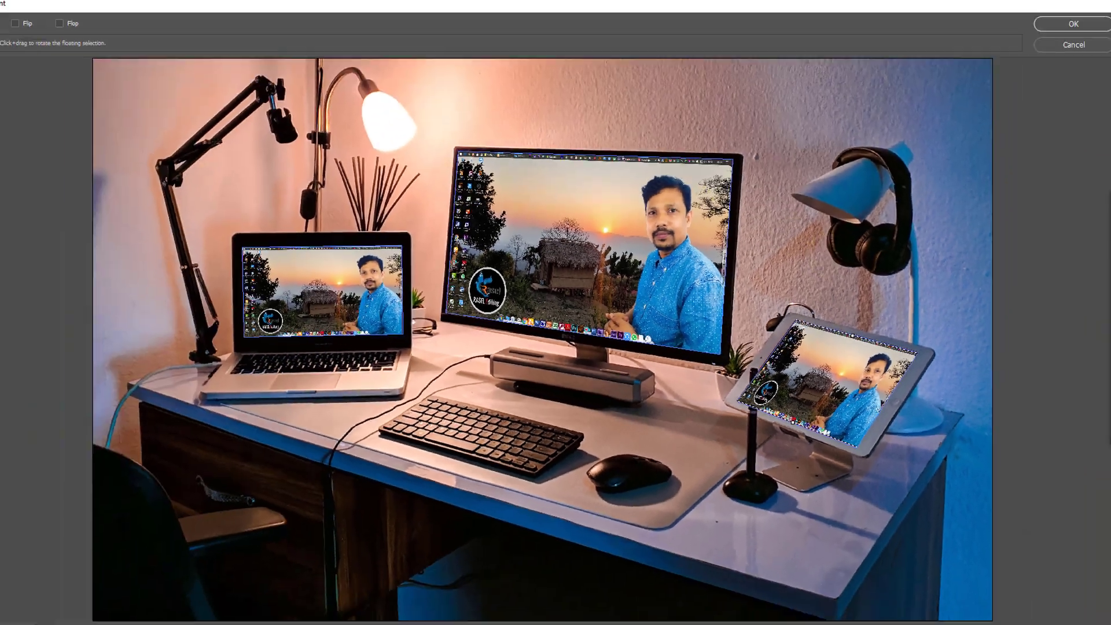
# Switch to the Edit Plane tool and confirm Vanishing Point to apply the screenshot placements
pyautogui.click(17, 46)
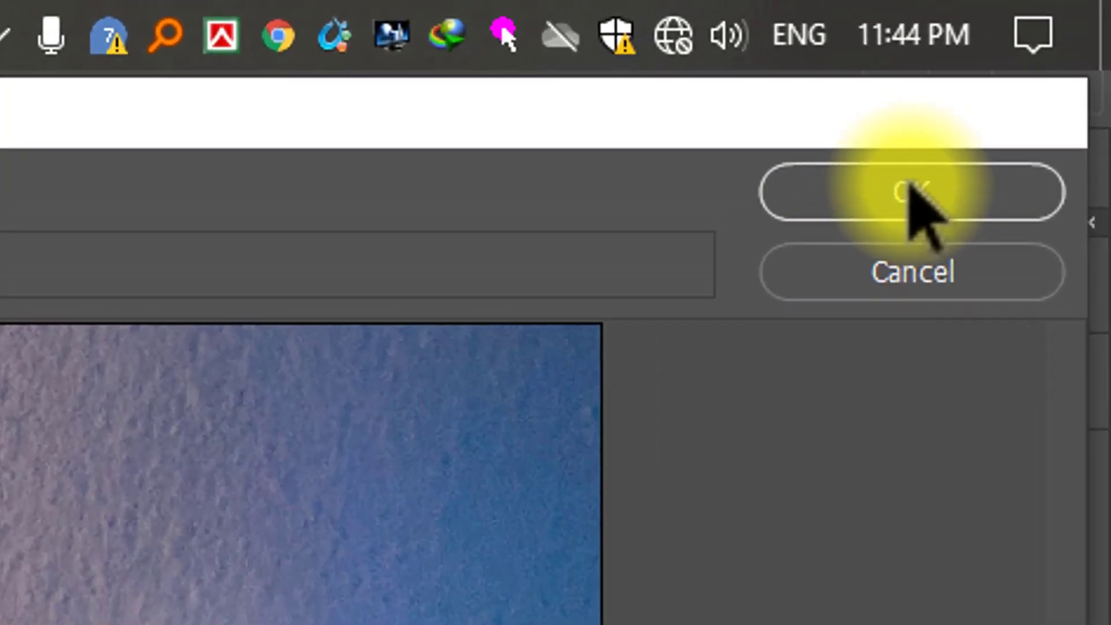
pyautogui.click(910, 184)
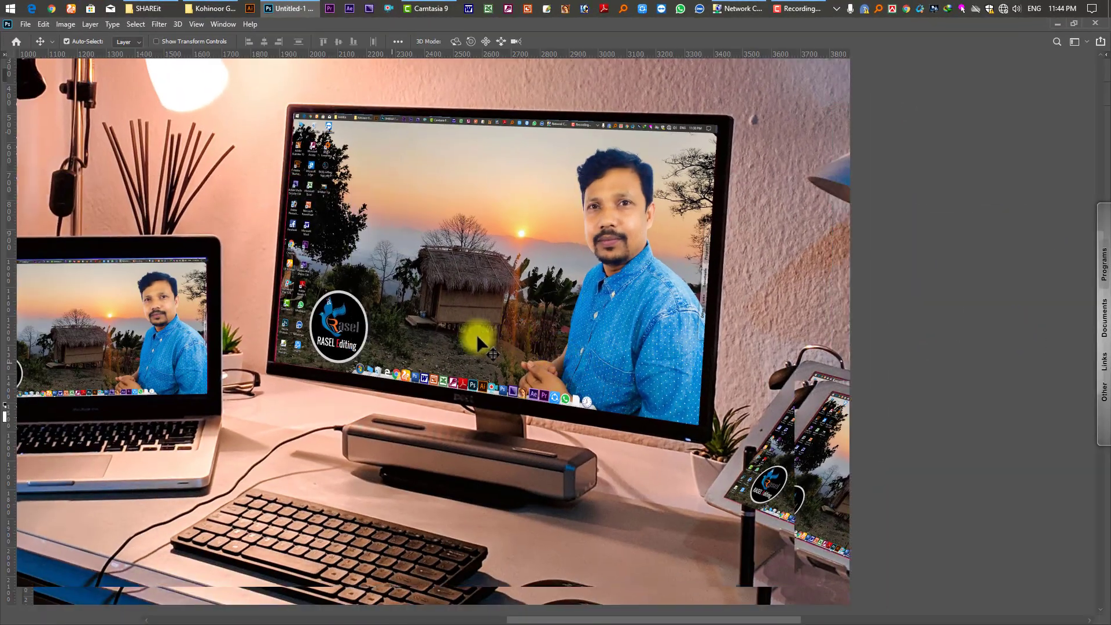
# Trace the pen stand's edge with the Pen tool, turn it into a selection, and shift it upward
pyautogui.press('p')
pyautogui.scroll(5, 565, 252)
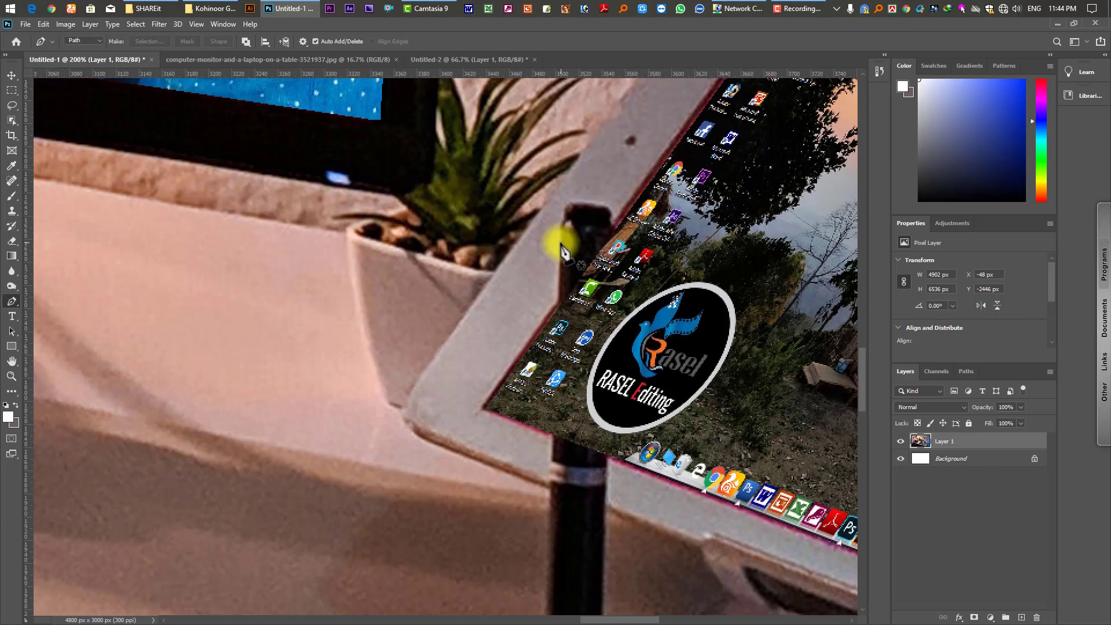
pyautogui.click(12, 75)
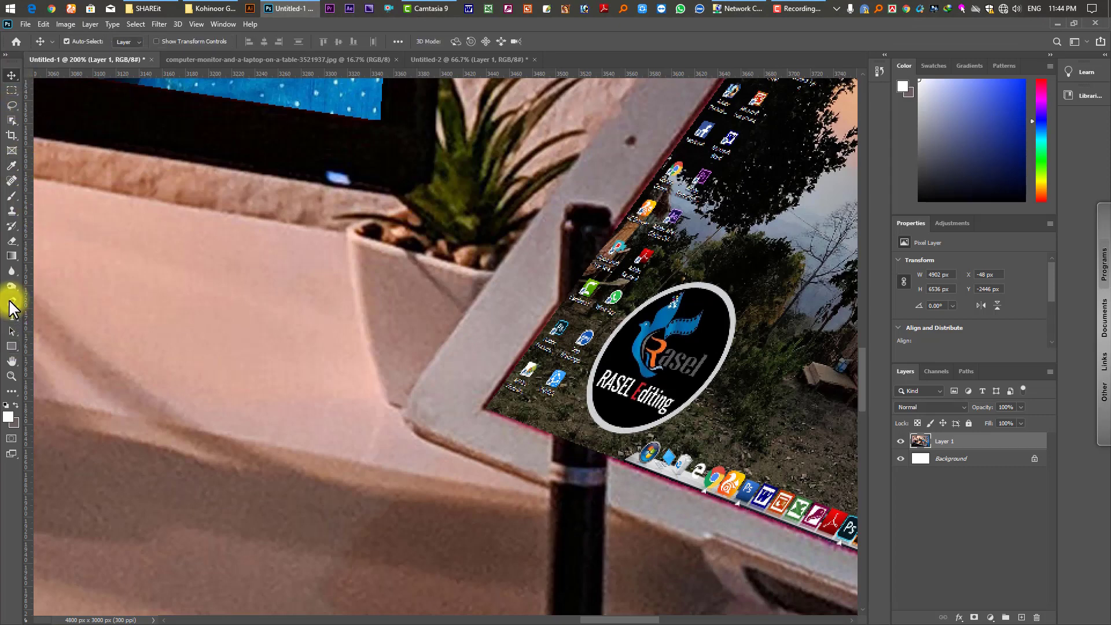
pyautogui.click(560, 278)
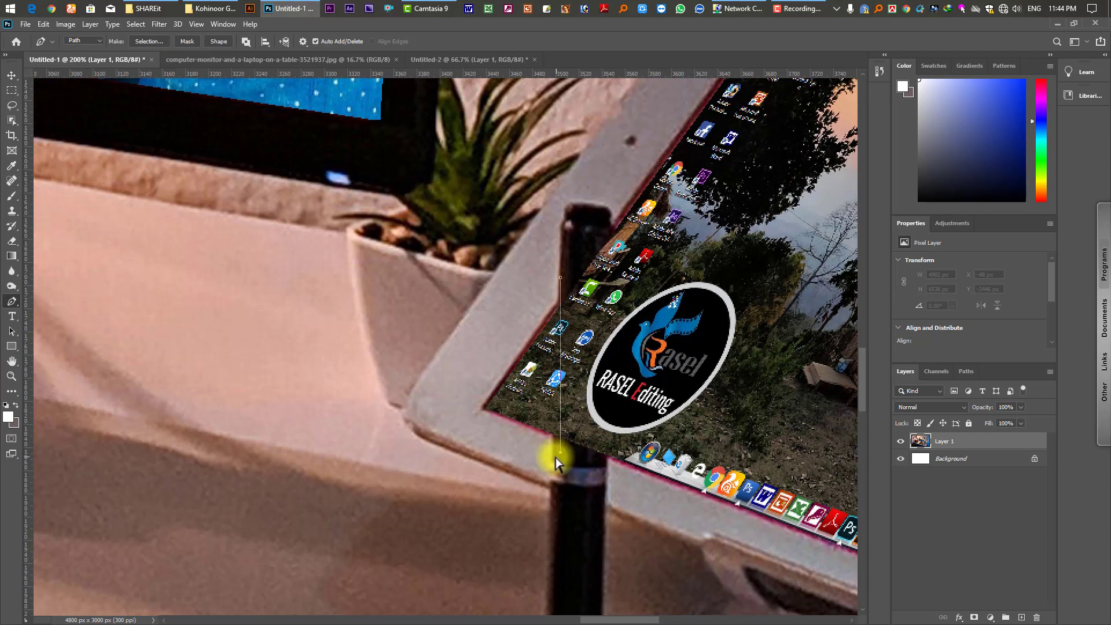
pyautogui.hotkey('ctrl', 'Return')
pyautogui.hotkey('ctrl', '-')
pyautogui.press('v')
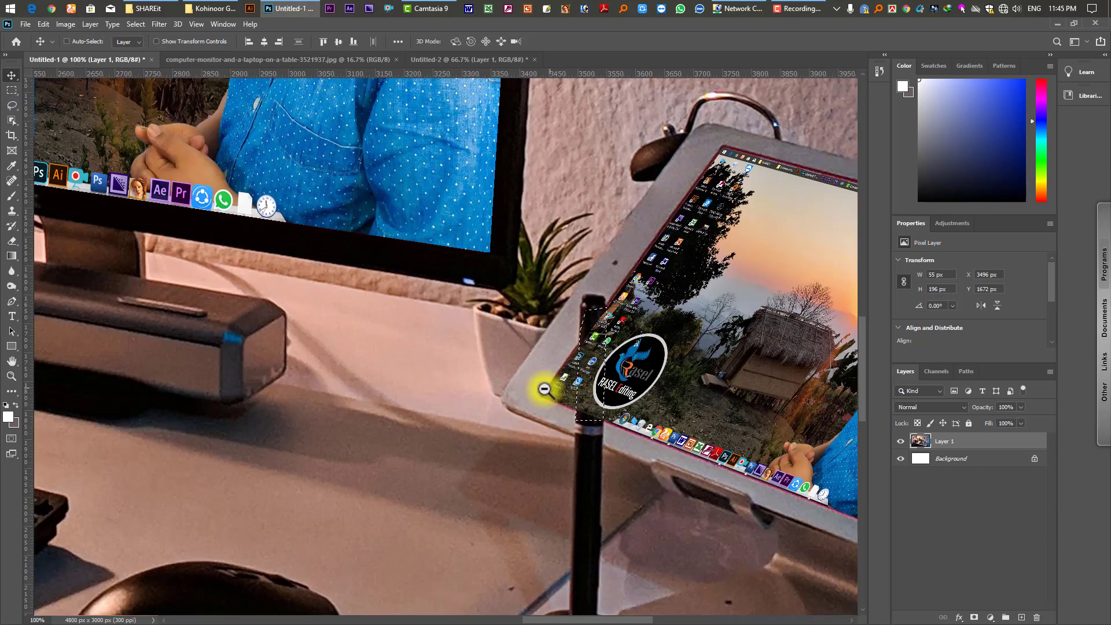
pyautogui.moveTo(595, 386); pyautogui.dragTo(595, 372)
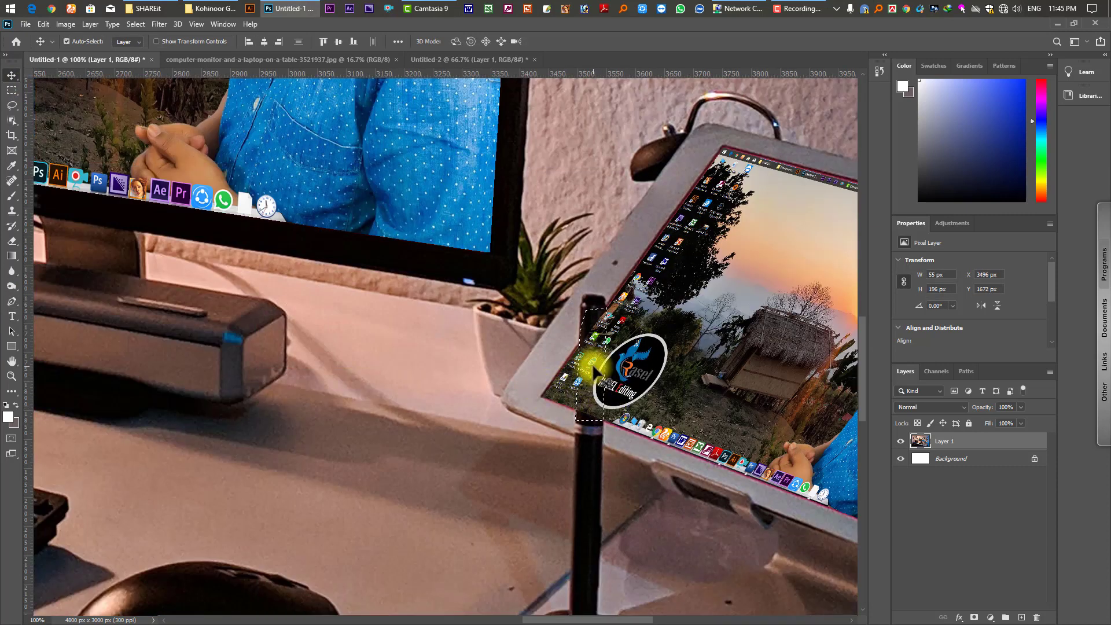
# Marquee-select the pen stem and copy-paste it onto a new Layer 2
pyautogui.click(12, 90)
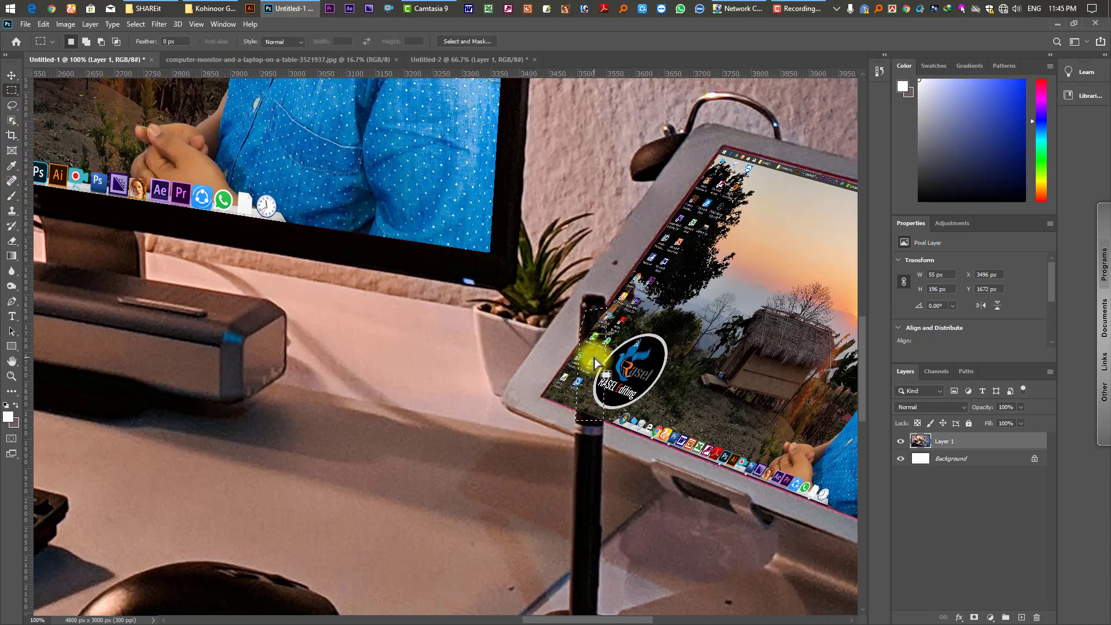
pyautogui.moveTo(595, 361); pyautogui.dragTo(590, 509)
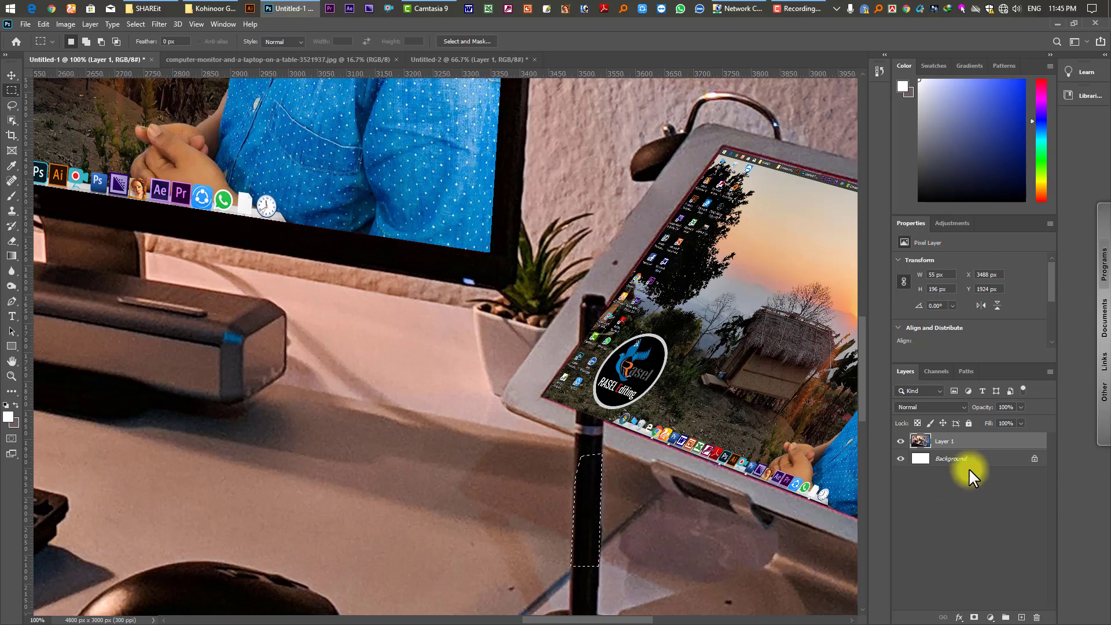
pyautogui.hotkey('ctrl', 'c')
pyautogui.hotkey('ctrl', 'v')
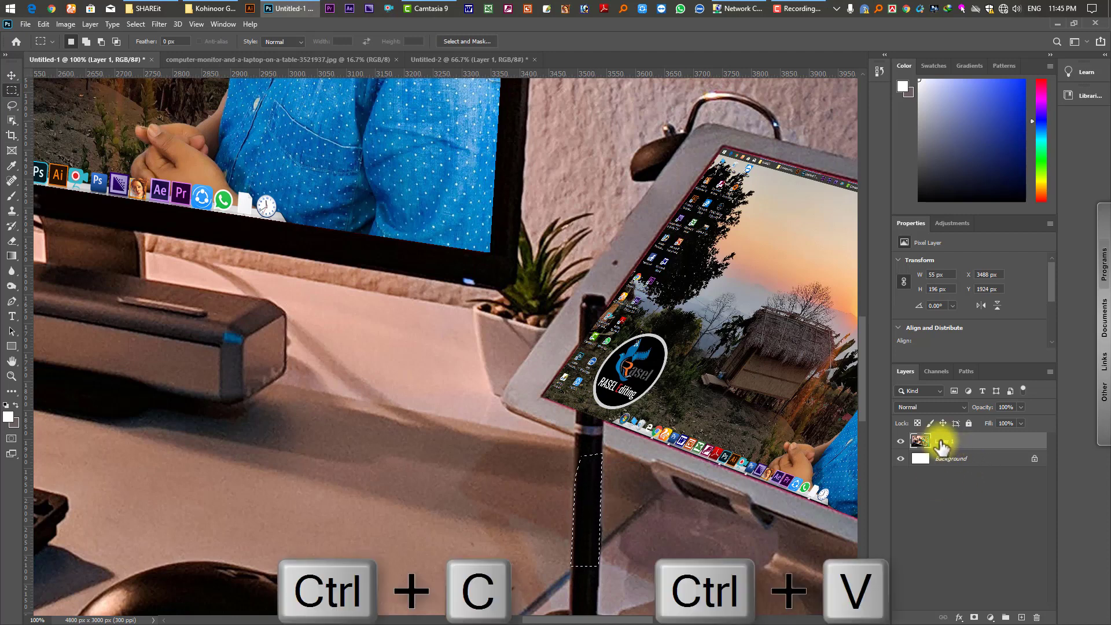
# Move the Layer 2 pen strip up over the tablet screen so the pen stands in front
pyautogui.press('v')
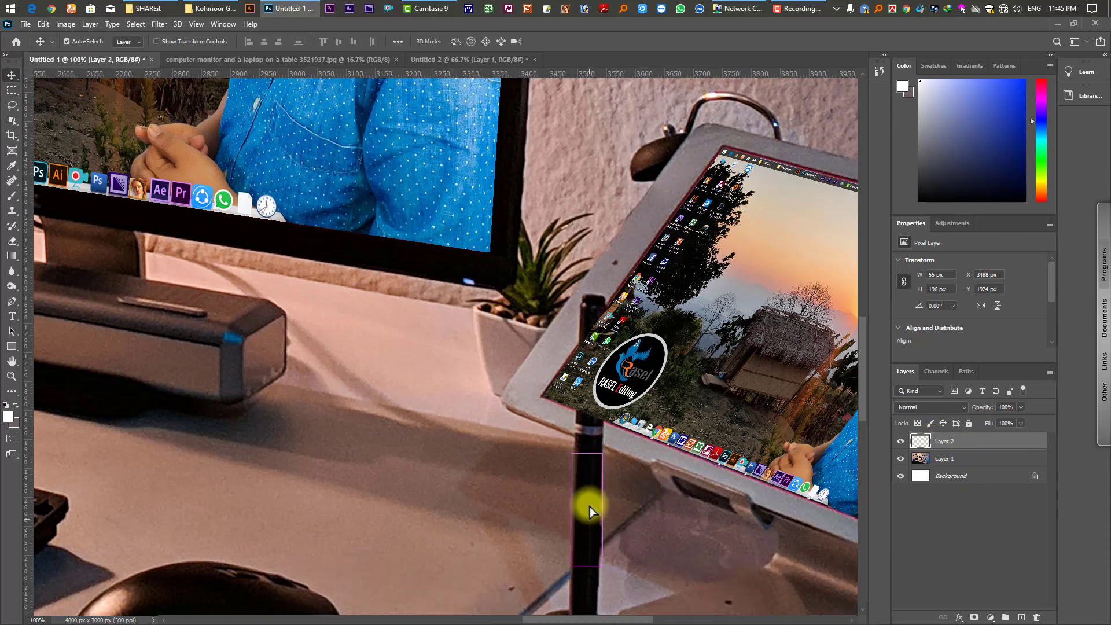
pyautogui.moveTo(589, 506); pyautogui.dragTo(590, 377)
pyautogui.scroll(5, 590, 376)
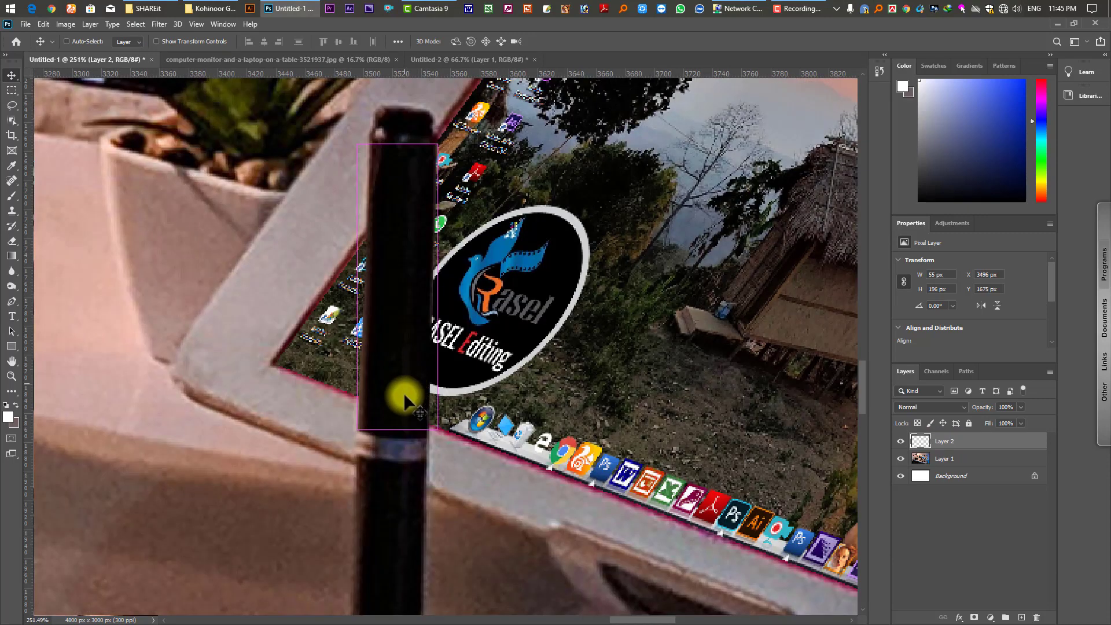
pyautogui.scroll(-5, 485, 385)
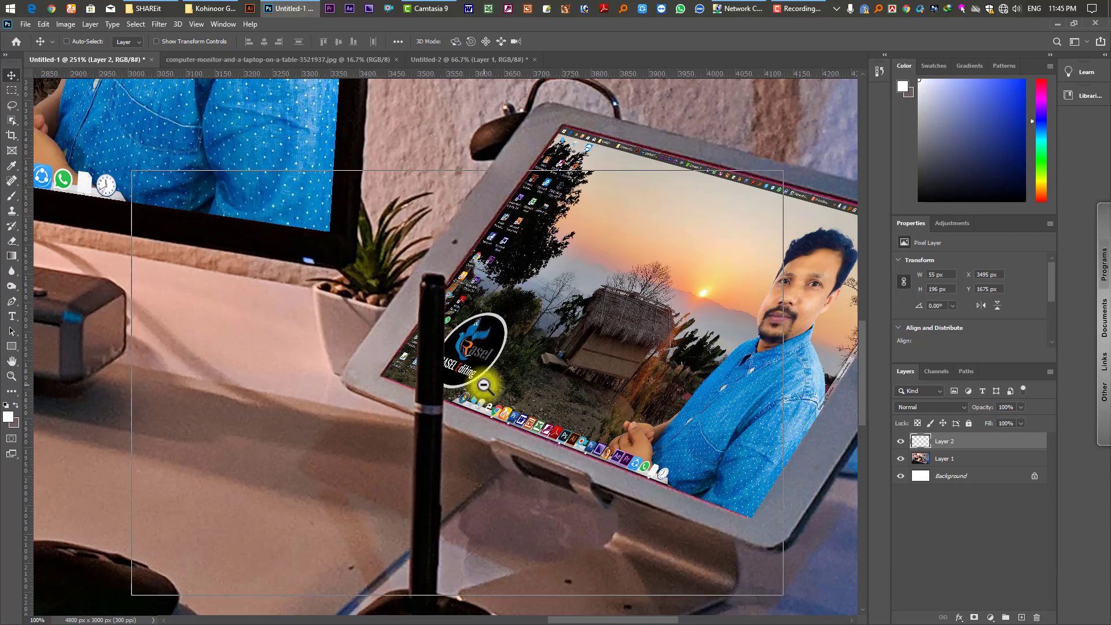
pyautogui.scroll(-4, 483, 385)
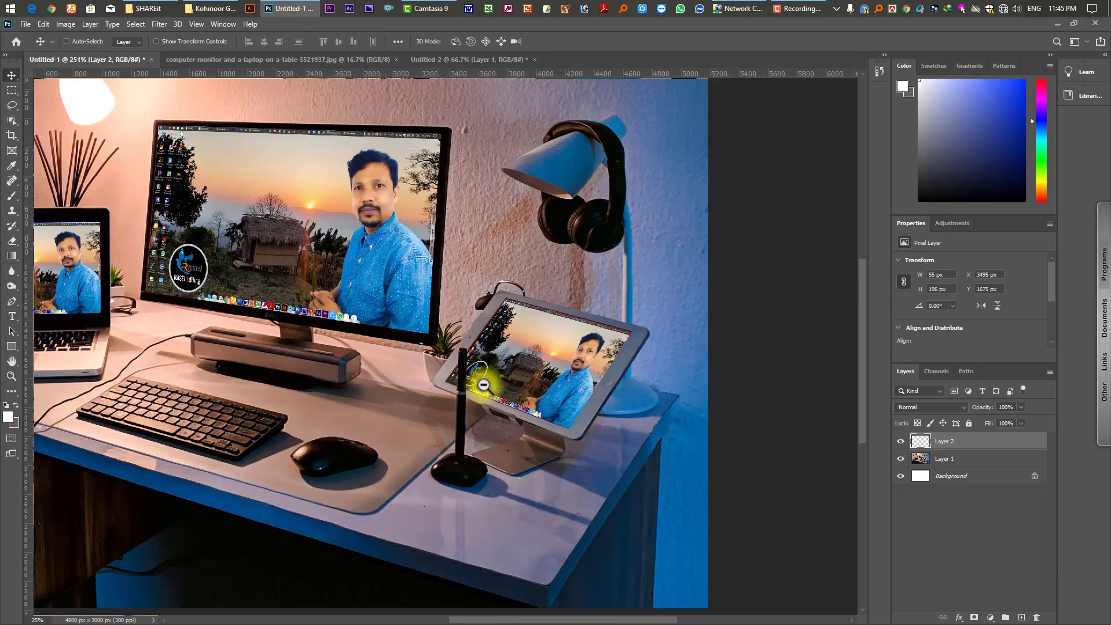
pyautogui.scroll(-1, 484, 385)
# Select Layer 2, Layer 1 and the background and merge them into one layer
pyautogui.keyDown('shift'); pyautogui.click(948, 481); pyautogui.keyUp('shift')
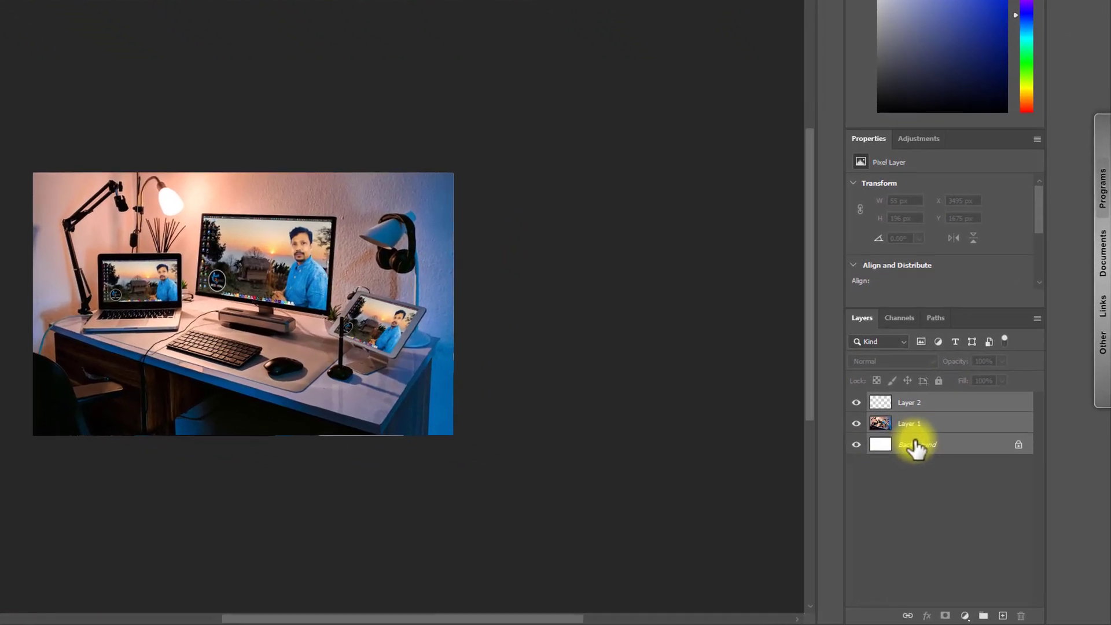
pyautogui.hotkey('ctrl', 'e')
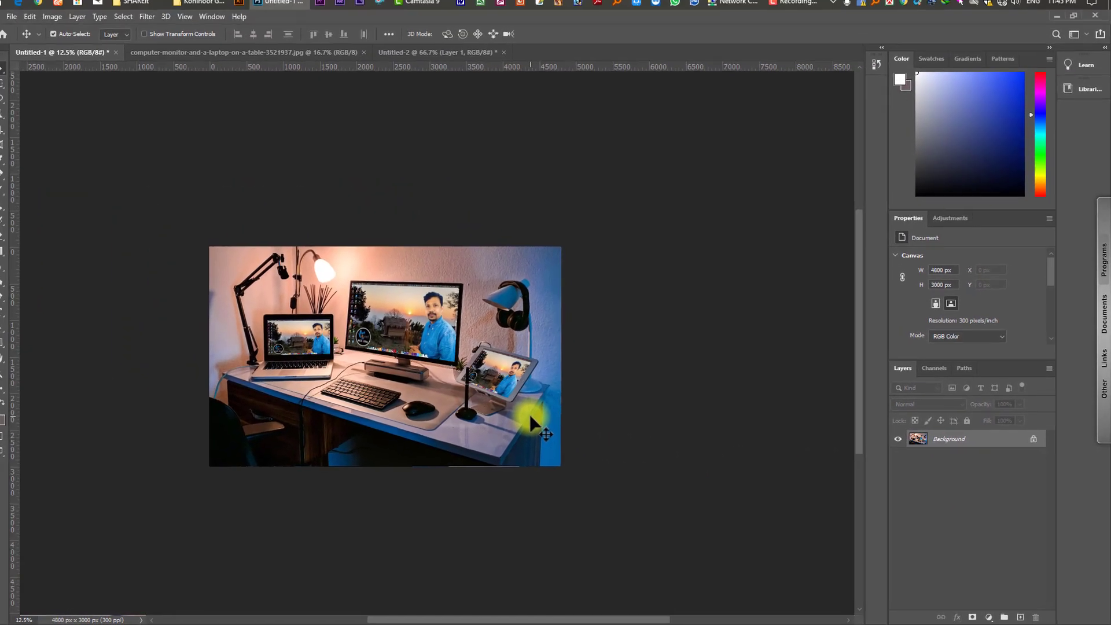
pyautogui.hotkey('ctrl', 'shift', 's')
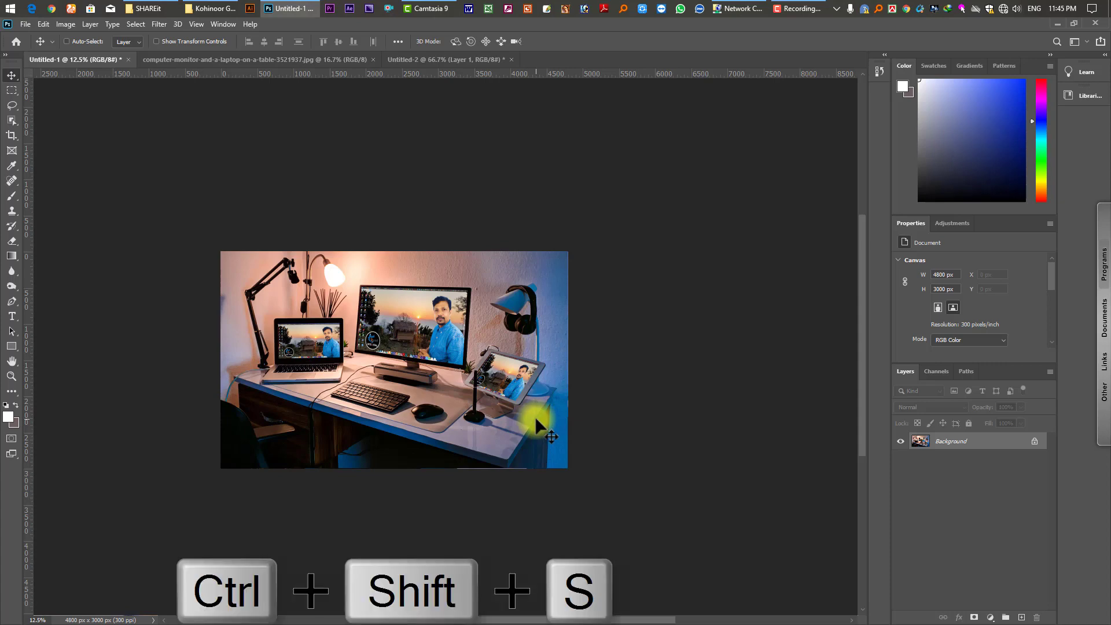
# Save the JPEG to the computer's Desktop folder, adjusting the file name
pyautogui.click(615, 431)
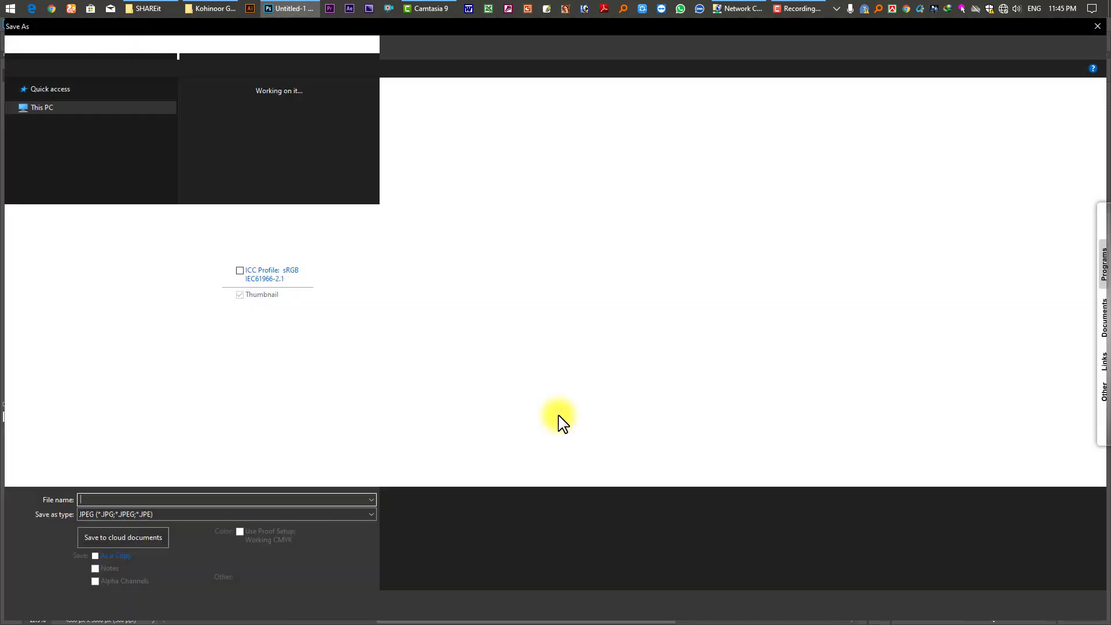
pyautogui.click(63, 108)
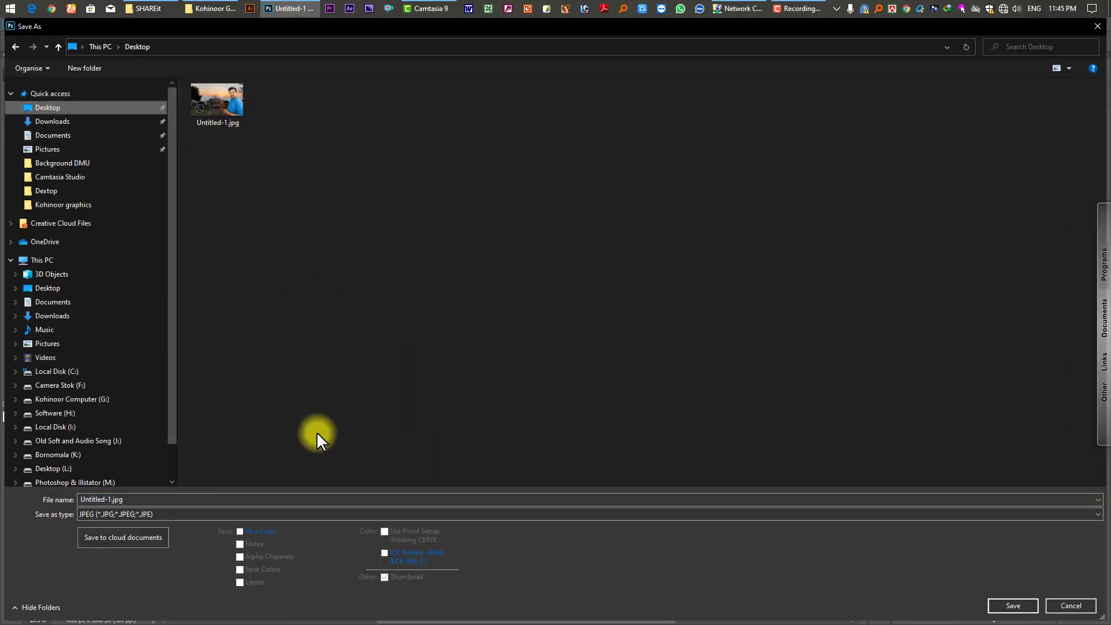
pyautogui.click(176, 504)
pyautogui.press('Home')
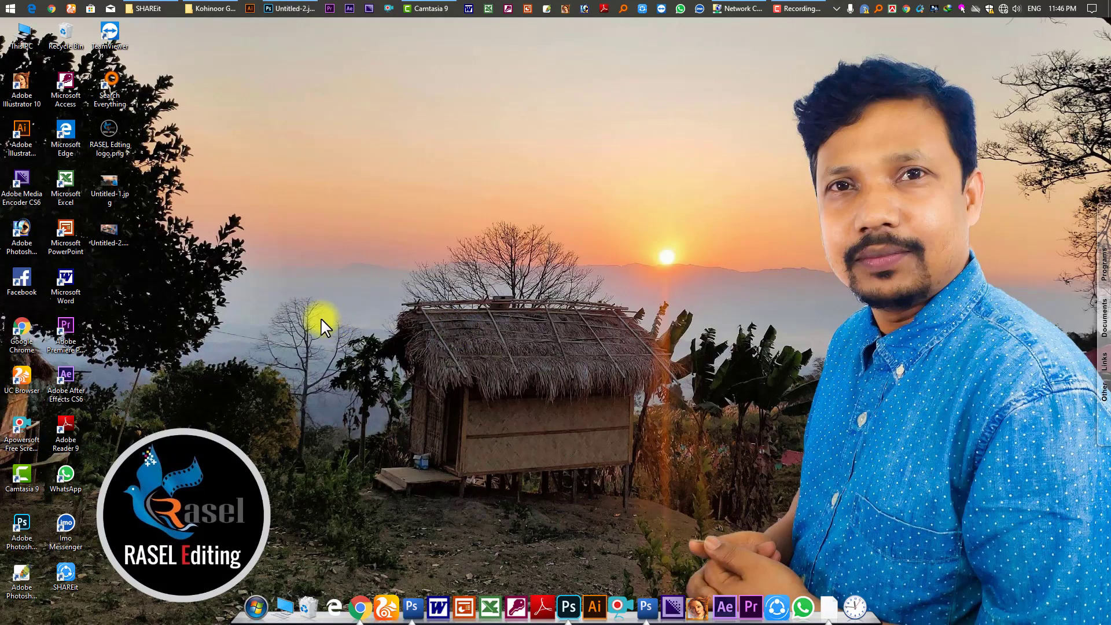
# Preview Untitled-2.jpg in Photos, then set it as the desktop background
pyautogui.click(121, 240)
pyautogui.doubleClick(111, 235)
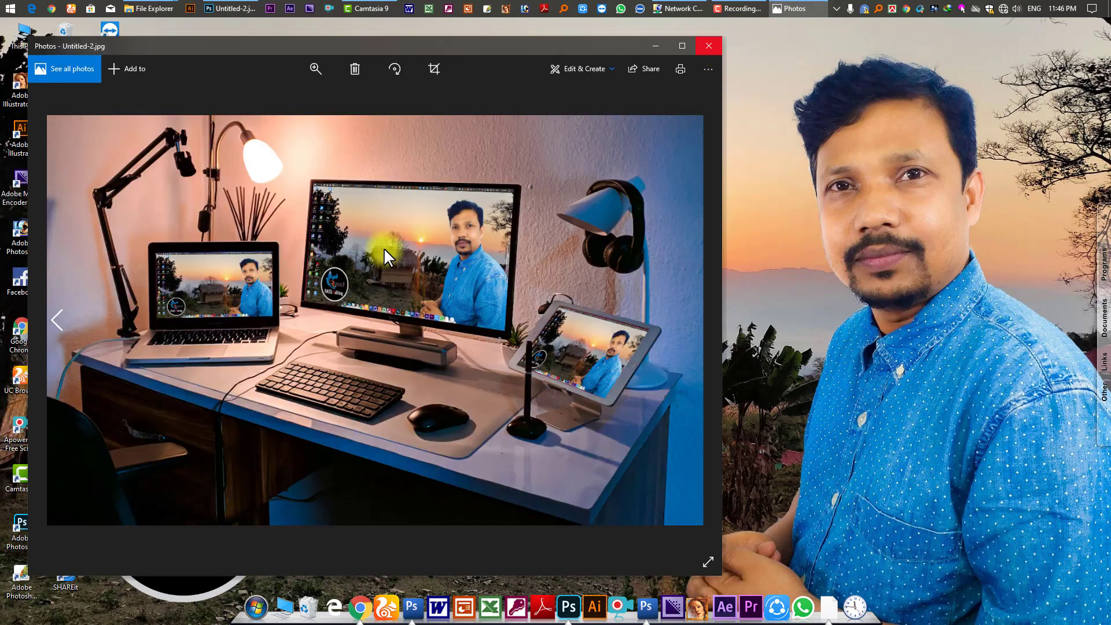
pyautogui.click(708, 46)
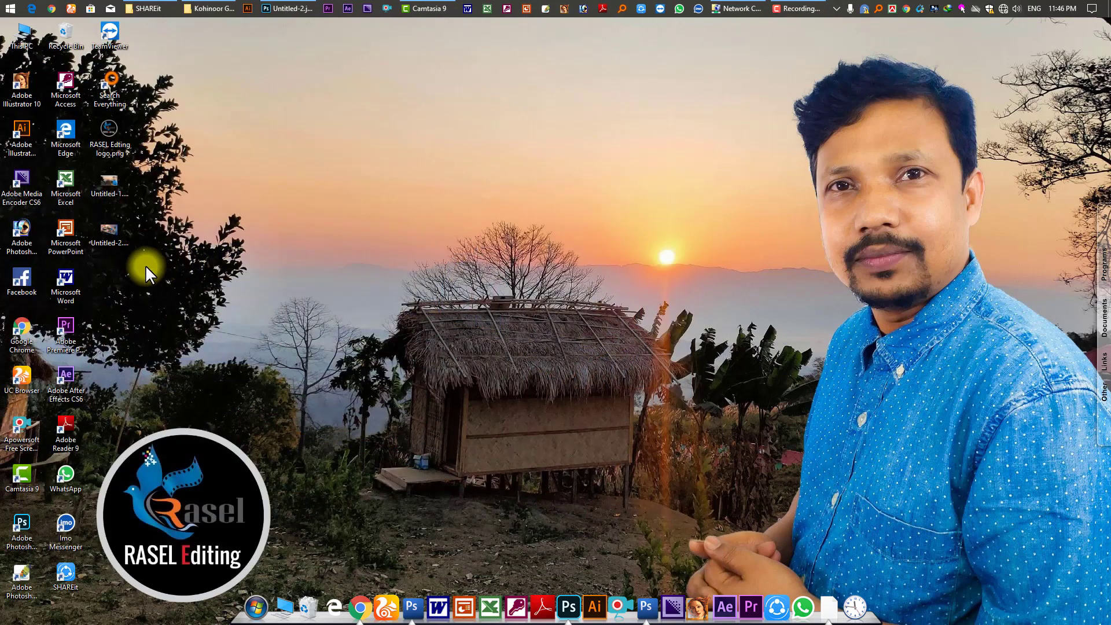
pyautogui.rightClick(106, 242)
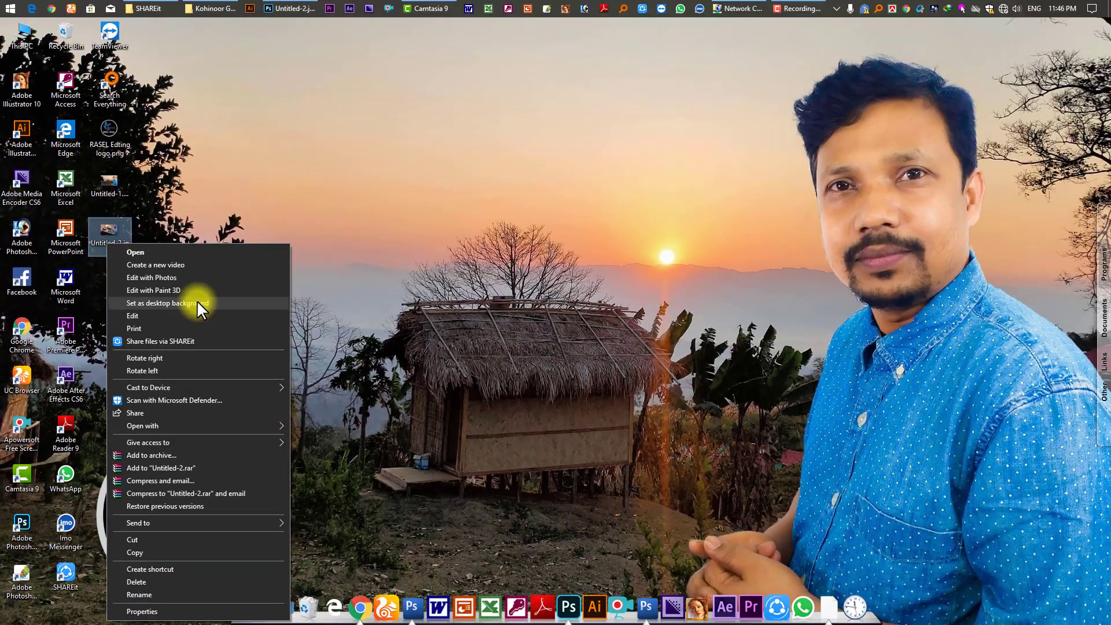
pyautogui.click(719, 278)
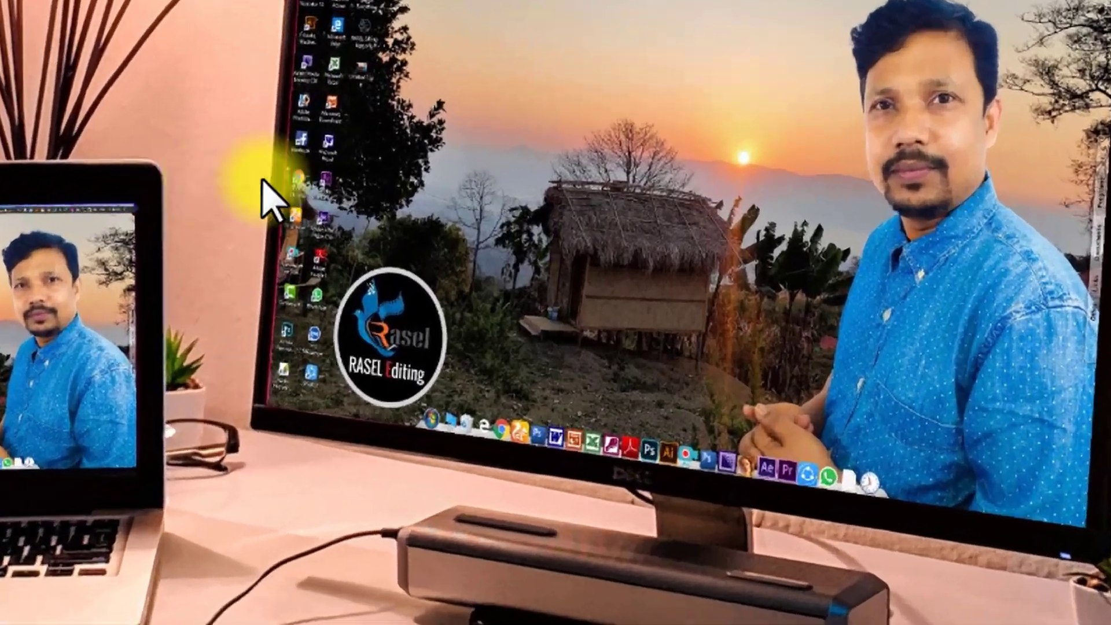
# Turn off Show desktop icons from the desktop's View menu
pyautogui.rightClick(383, 191)
pyautogui.moveTo(480, 199)
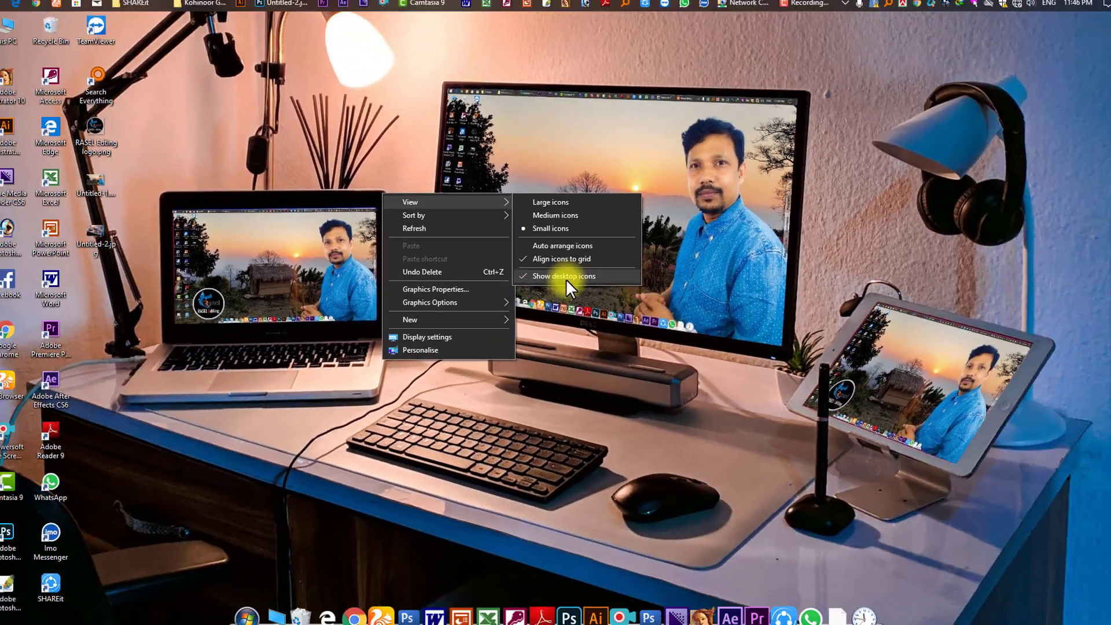
pyautogui.click(576, 371)
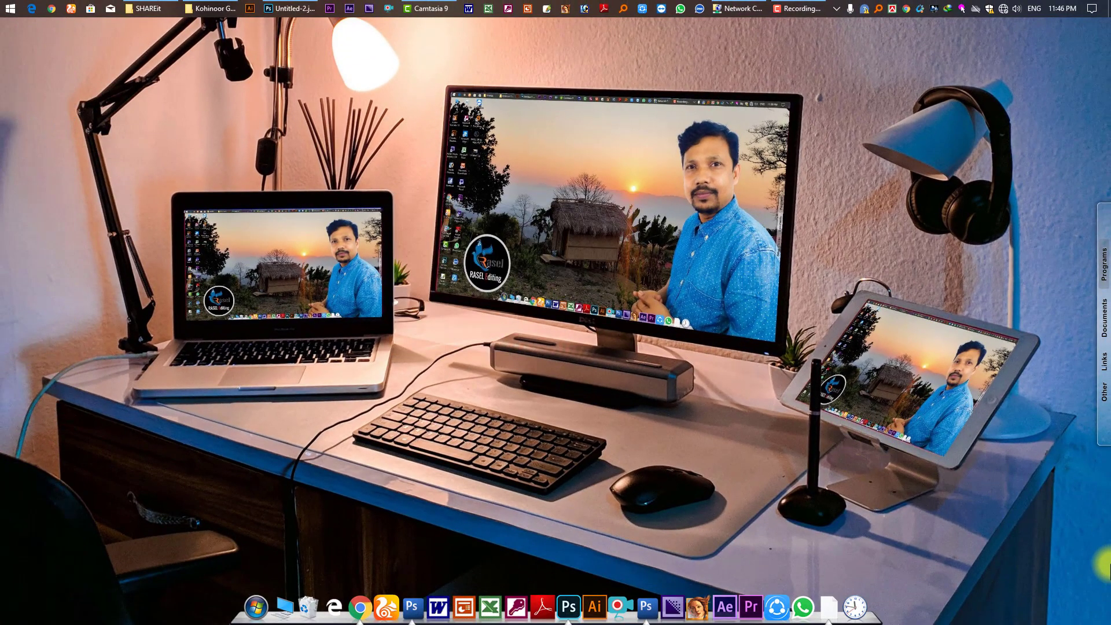